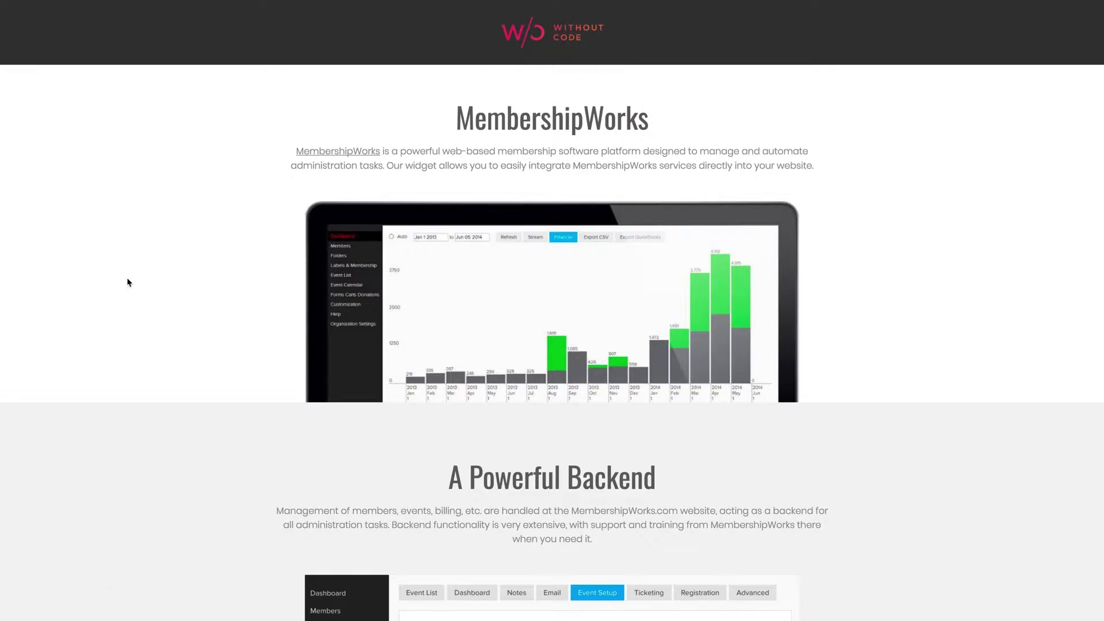
Scroll through the Without Code MembershipWorks widget overview page.
scroll(178, 285, down, 1)
scroll(178, 286, down, 3)
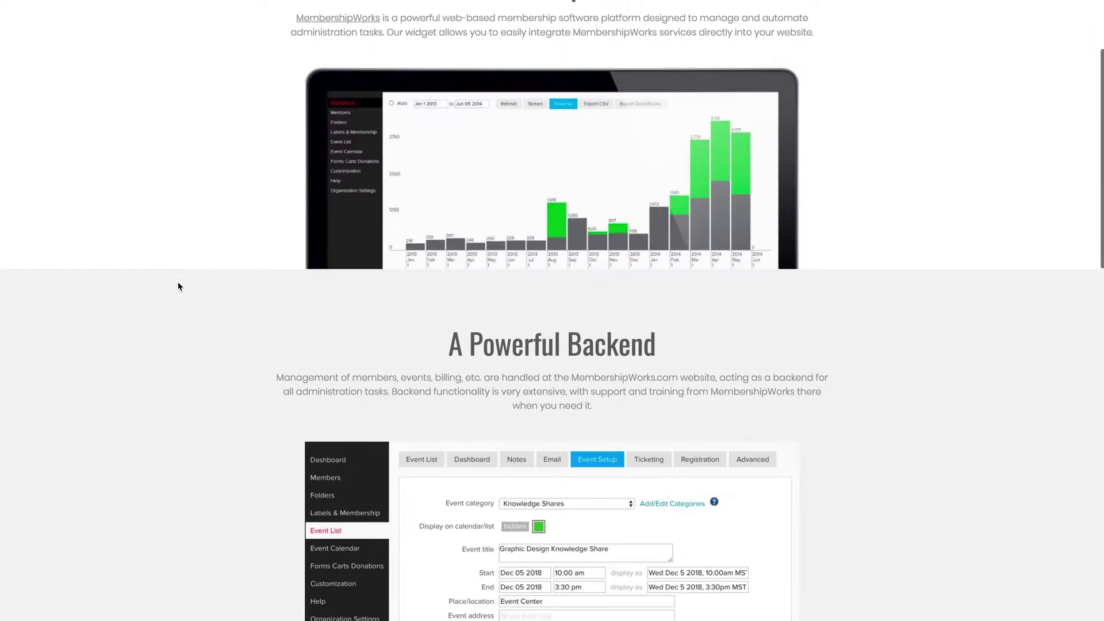
scroll(179, 285, down, 3)
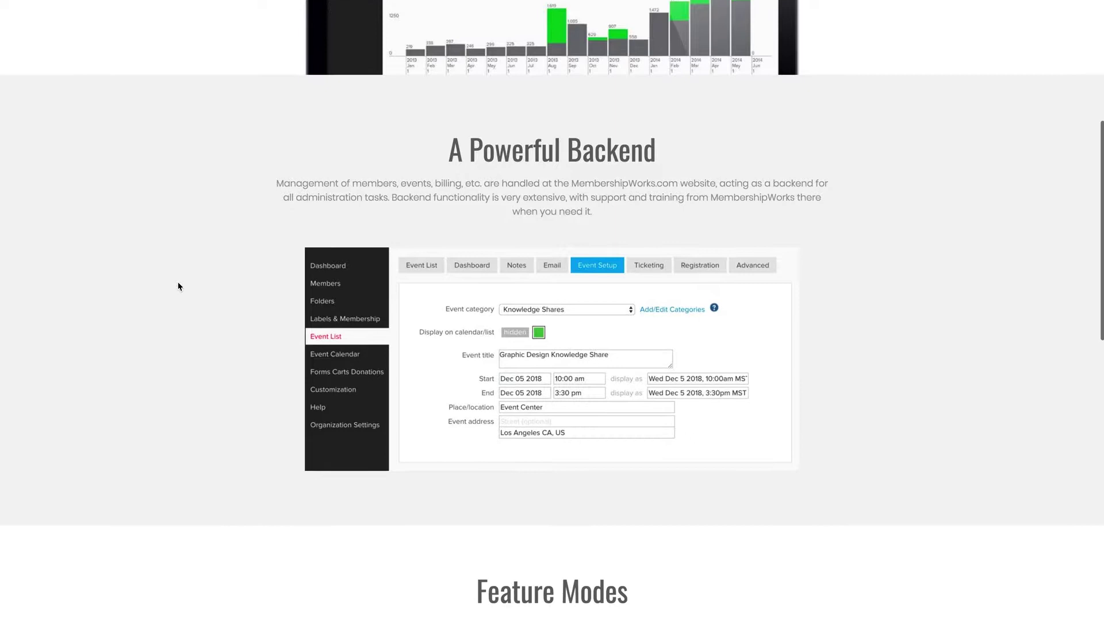
scroll(178, 286, down, 2)
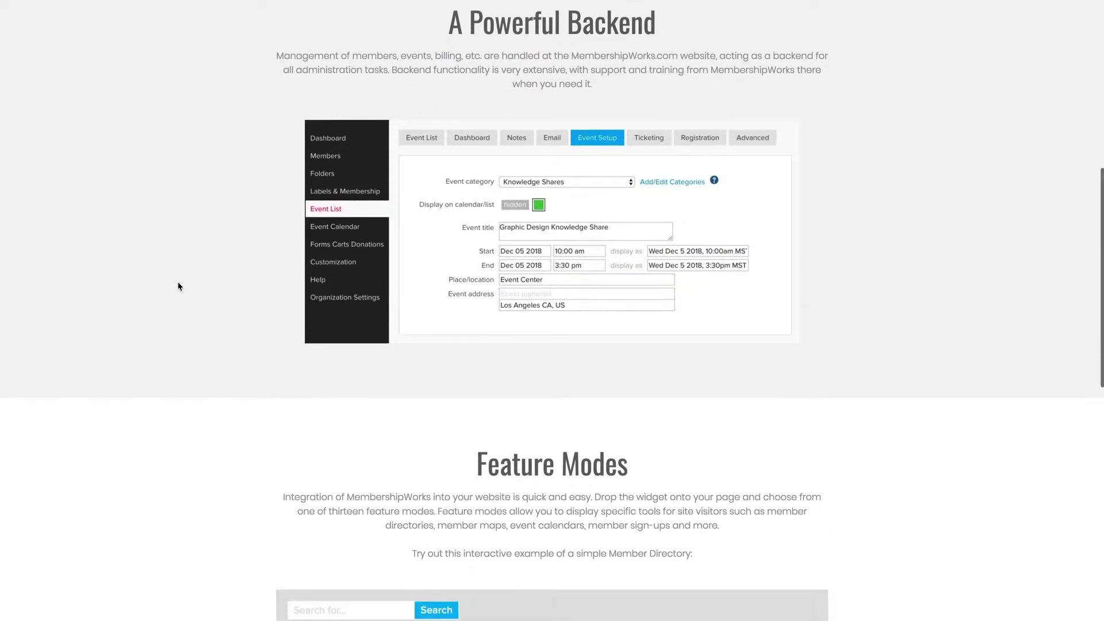
scroll(178, 285, down, 3)
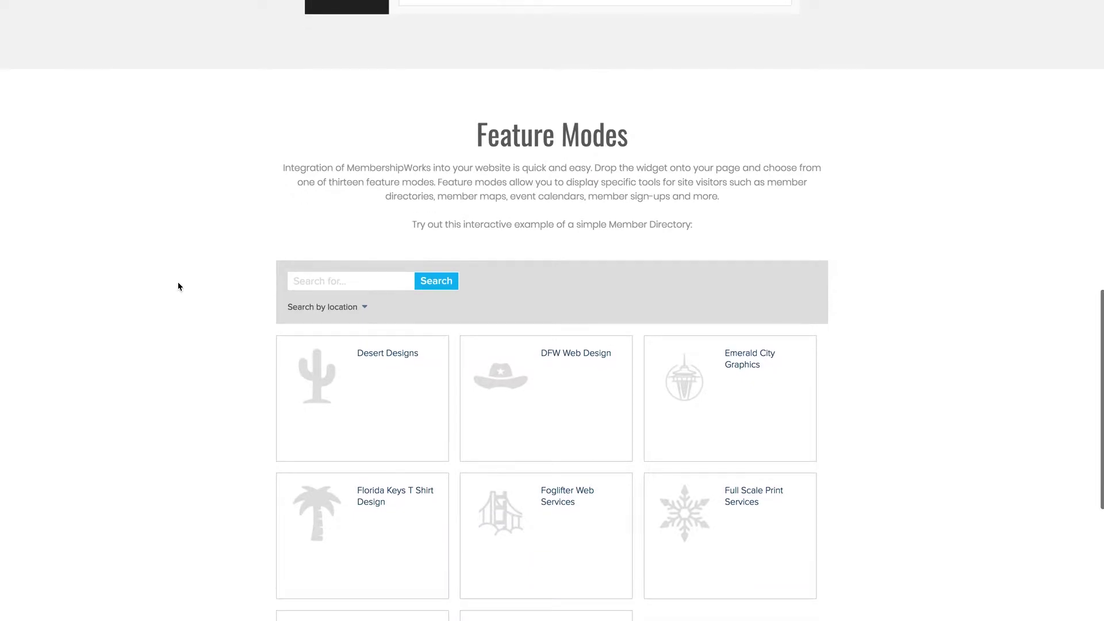
scroll(178, 286, down, 3)
scroll(178, 286, down, 2)
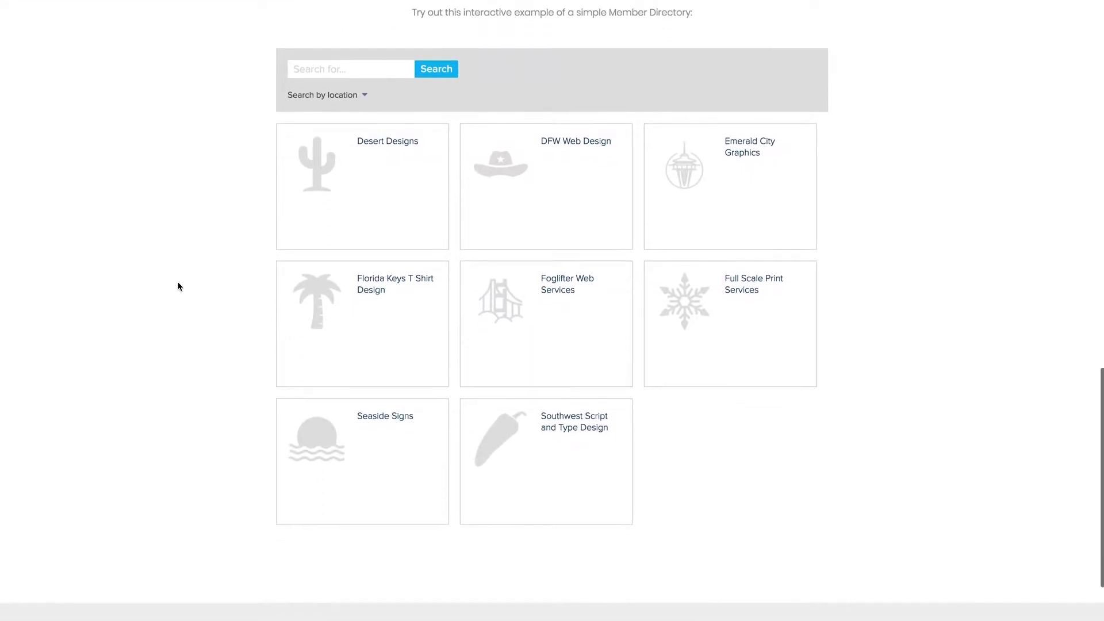
scroll(178, 285, up, 15)
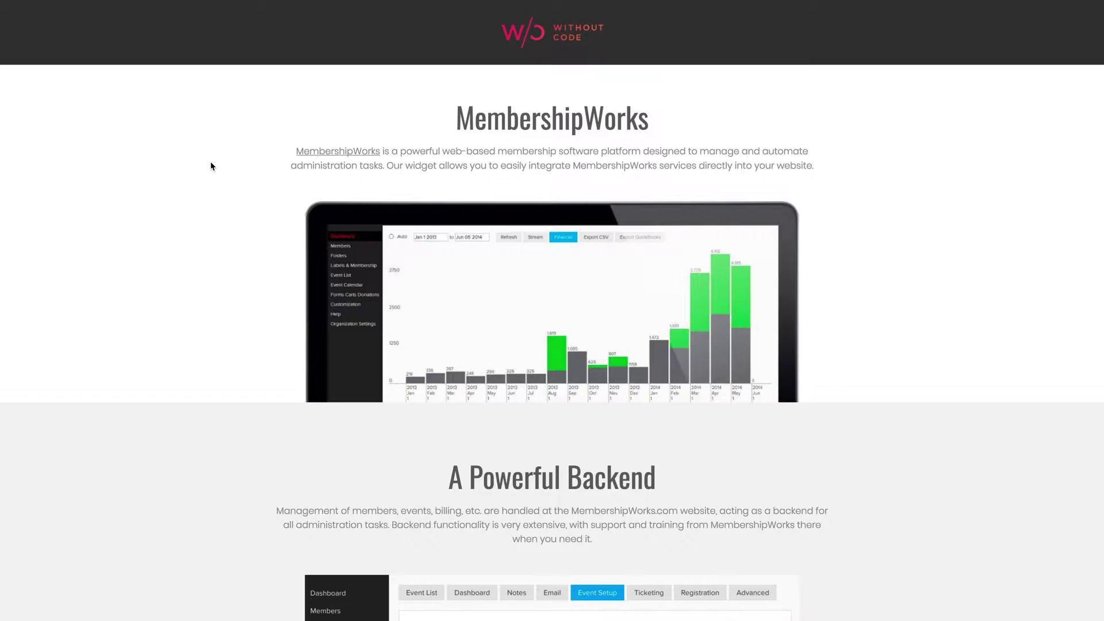
scroll(211, 174, down, 3)
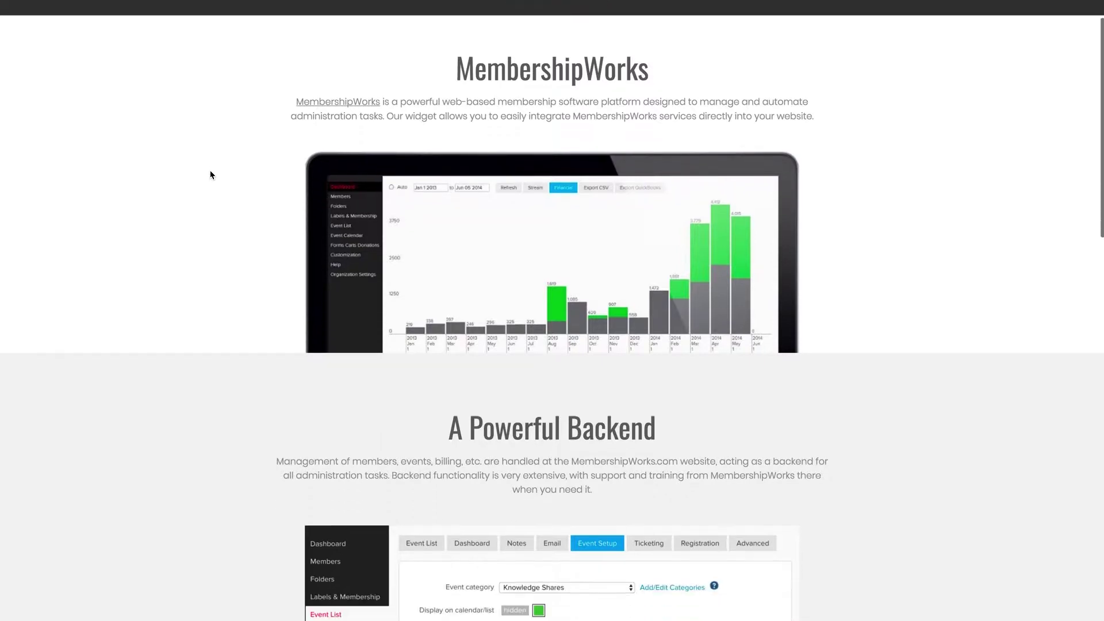
scroll(210, 175, down, 3)
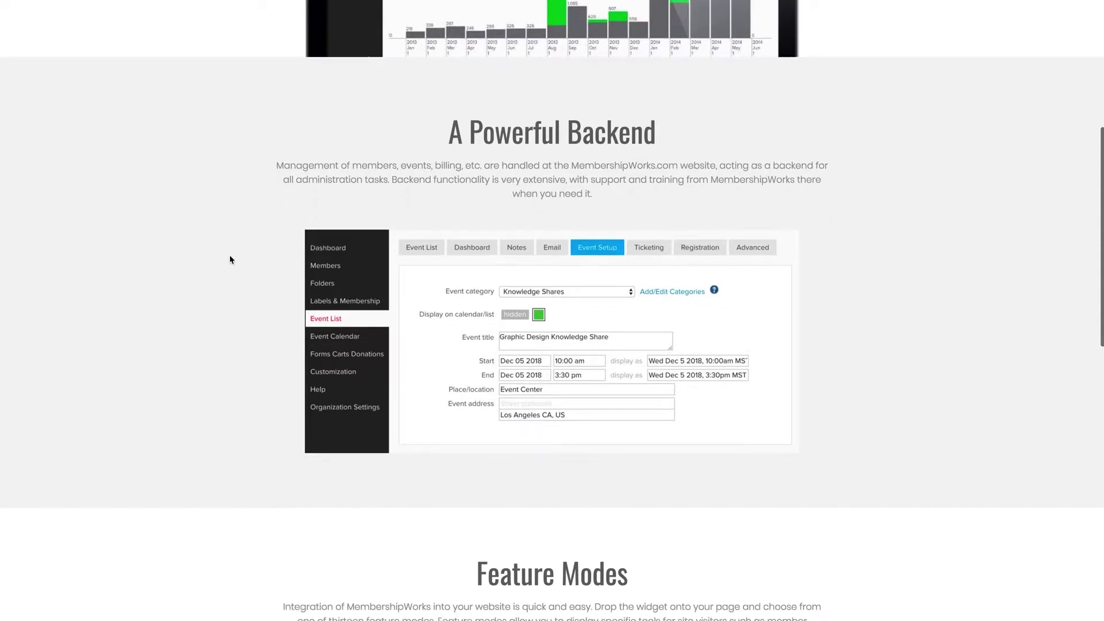
scroll(229, 256, up, 3)
scroll(230, 260, up, 3)
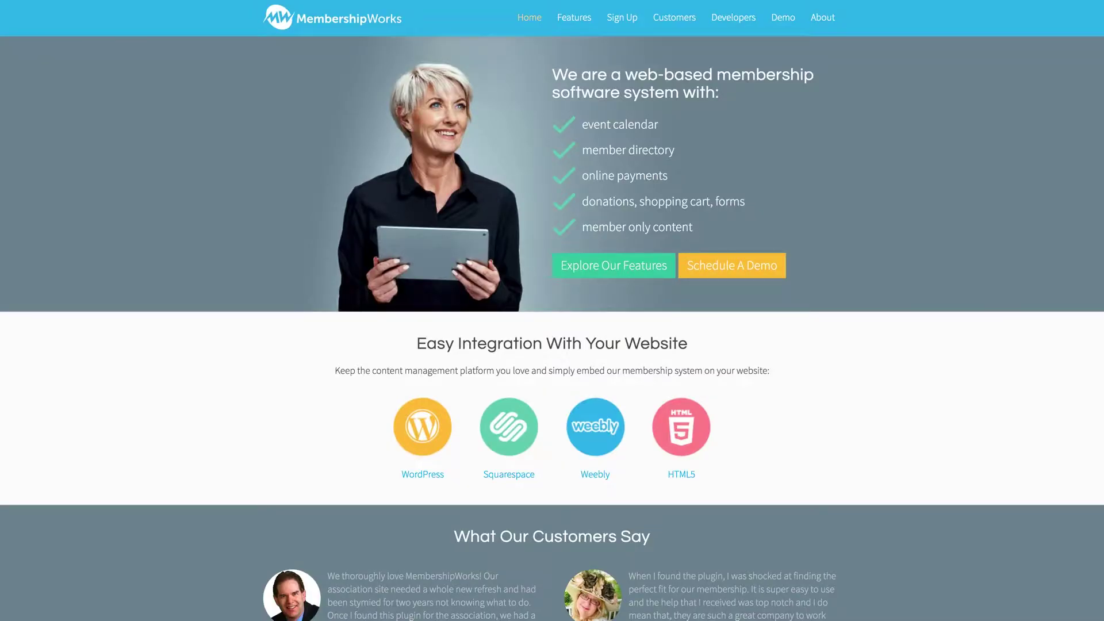
Scroll the MembershipWorks home page and bring up the Pricing & Sign Up menu option.
scroll(237, 251, down, 5)
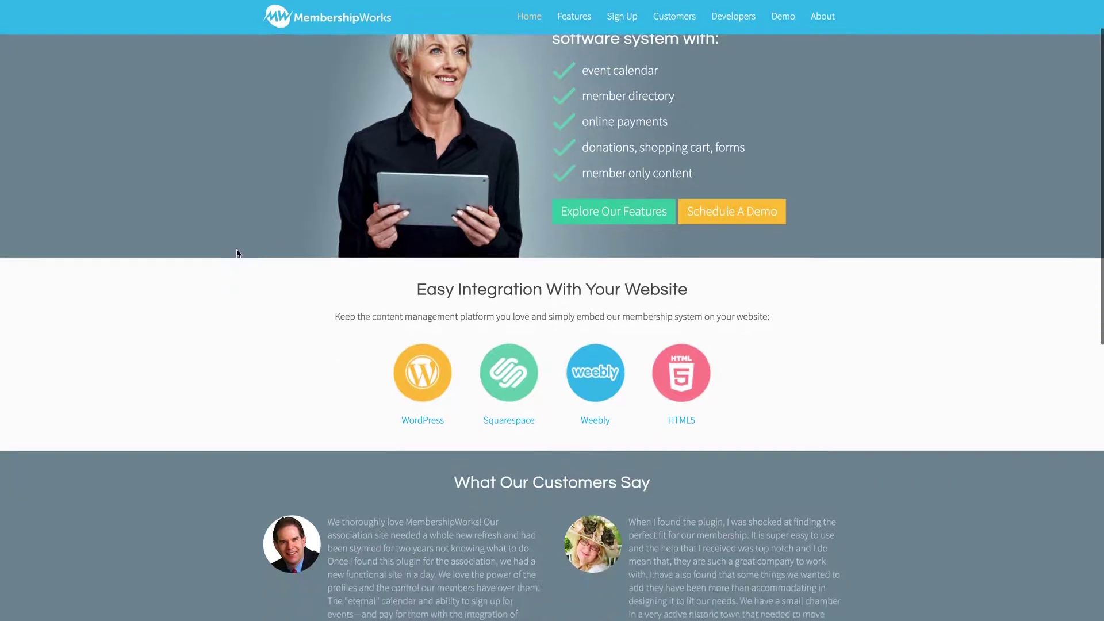
scroll(233, 254, up, 5)
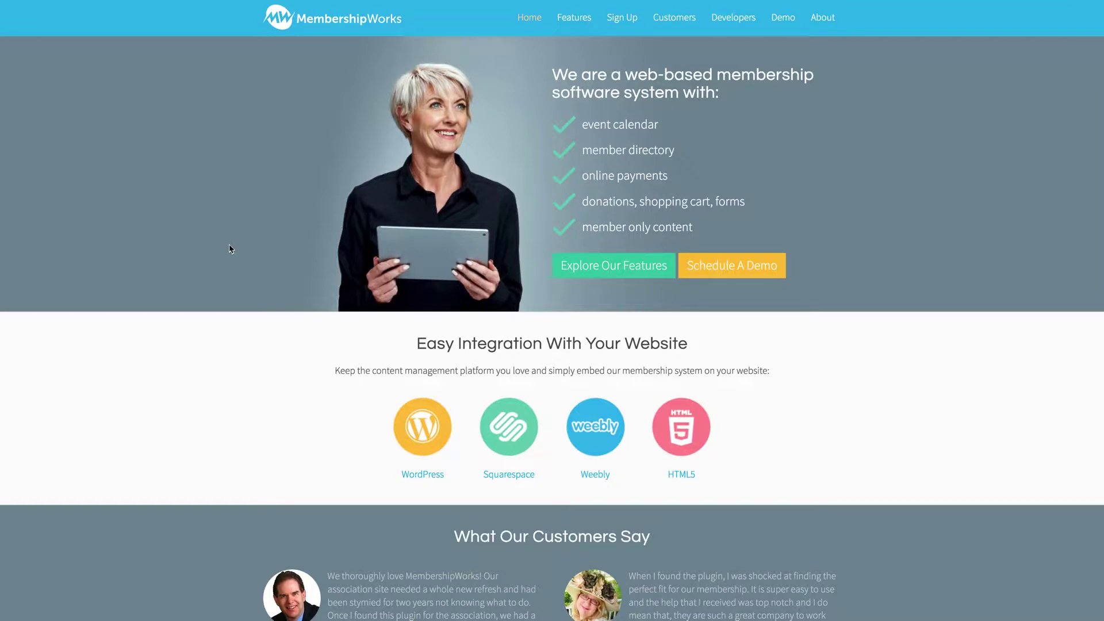
scroll(219, 299, down, 9)
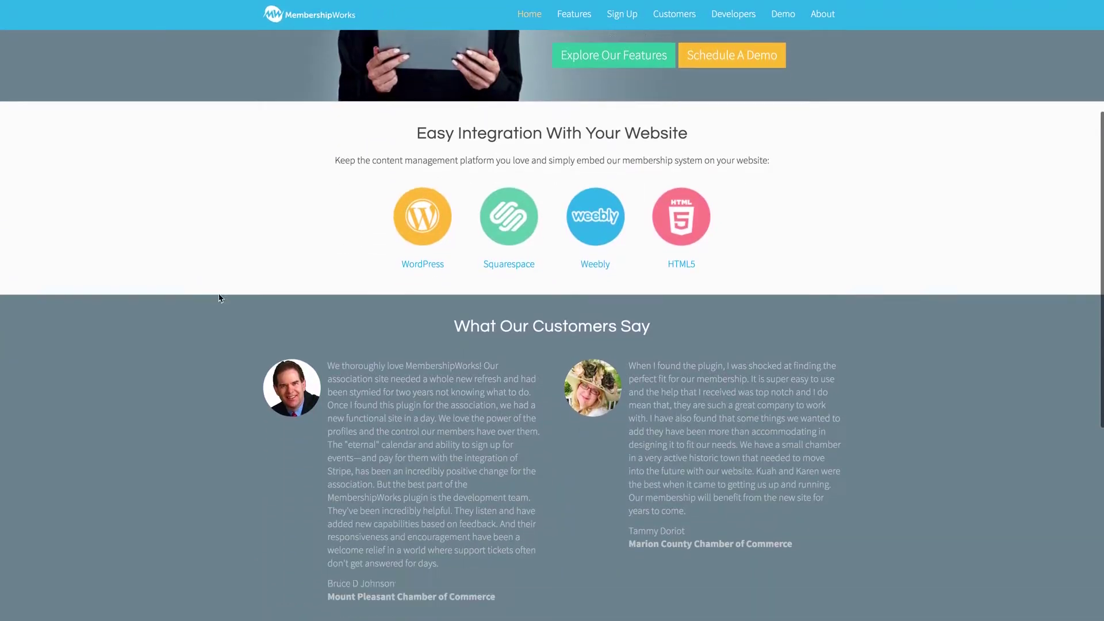
scroll(219, 297, up, 10)
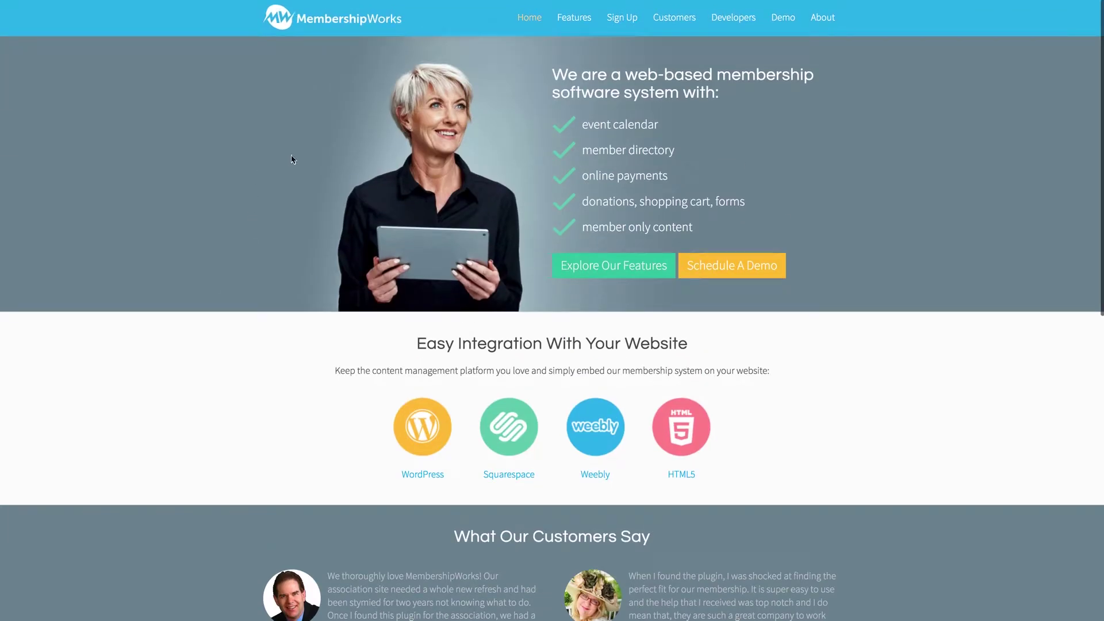
mouse_move(626, 18)
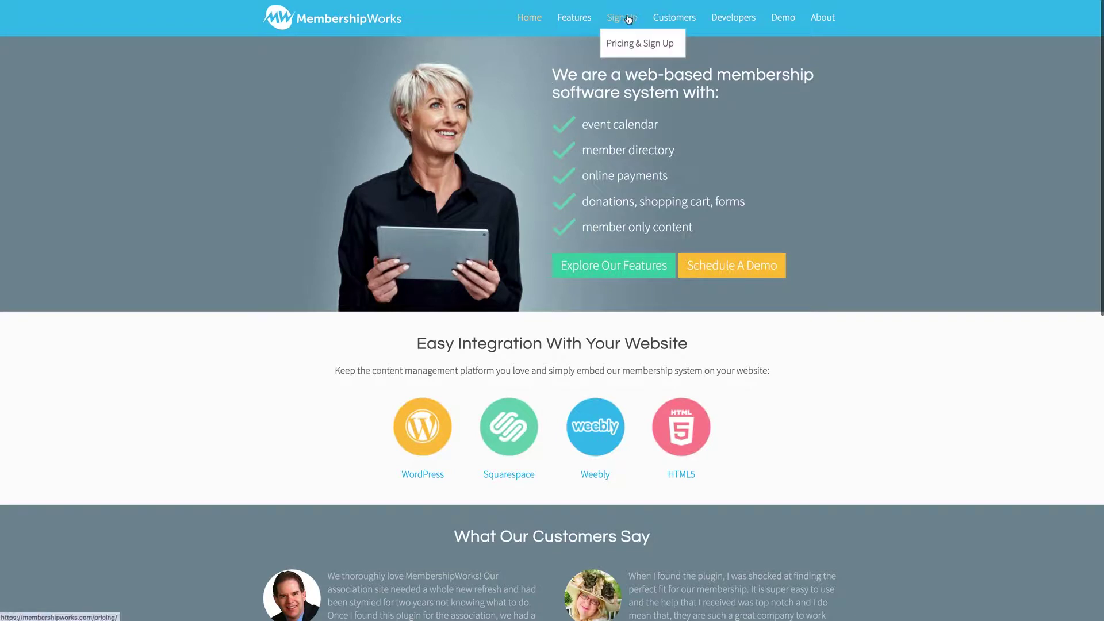
Go to Pricing & Sign Up and continue to the free Plug-In plan sign-up form.
click(639, 44)
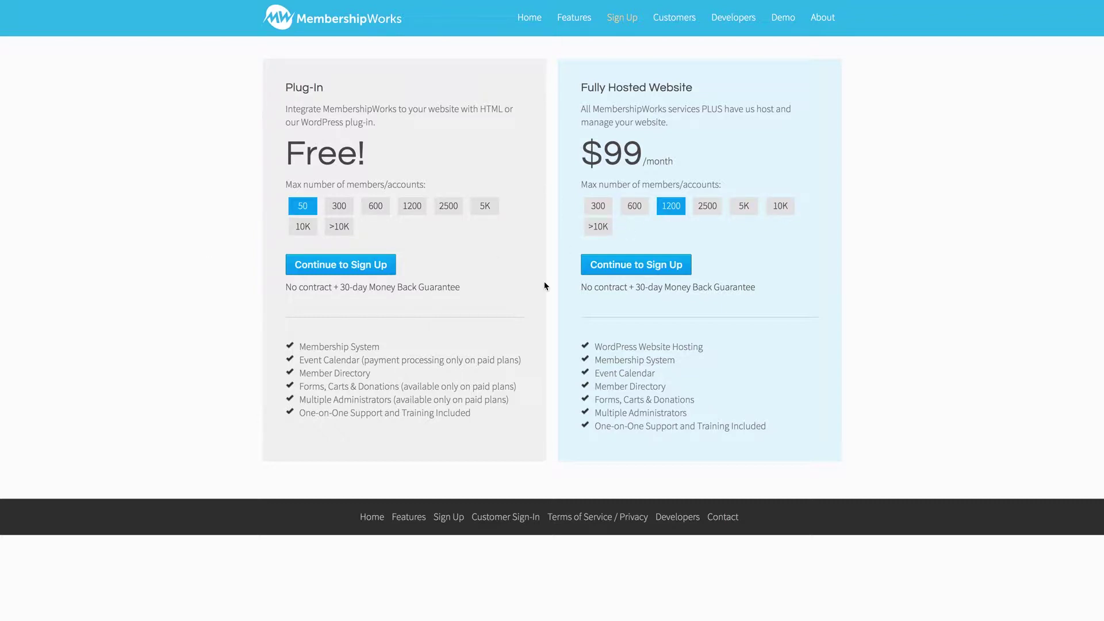
click(322, 270)
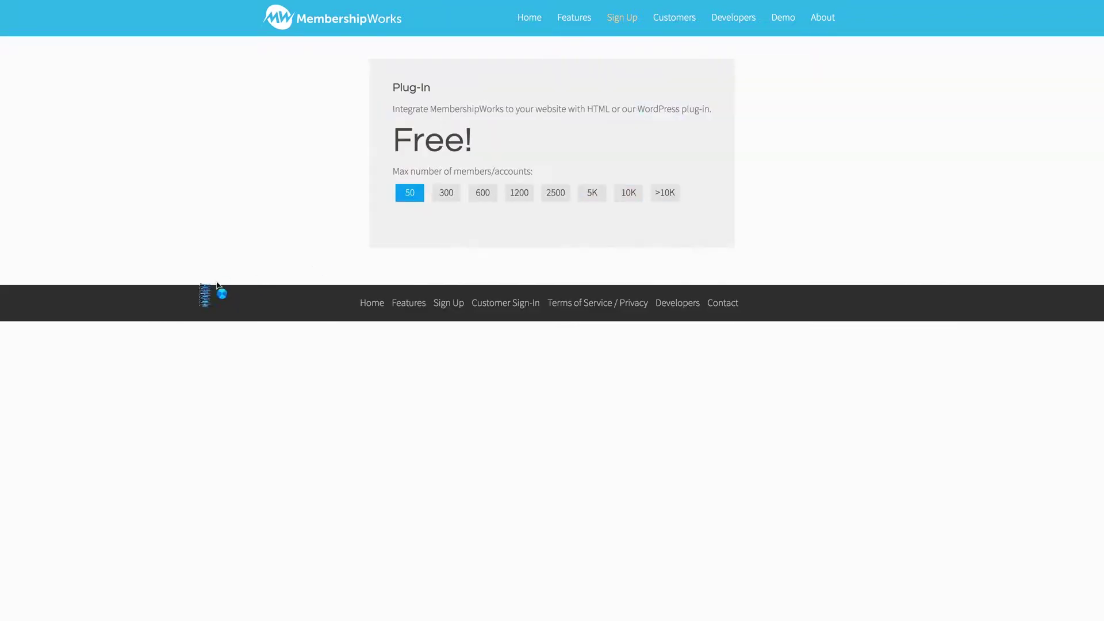
scroll(182, 290, down, 1)
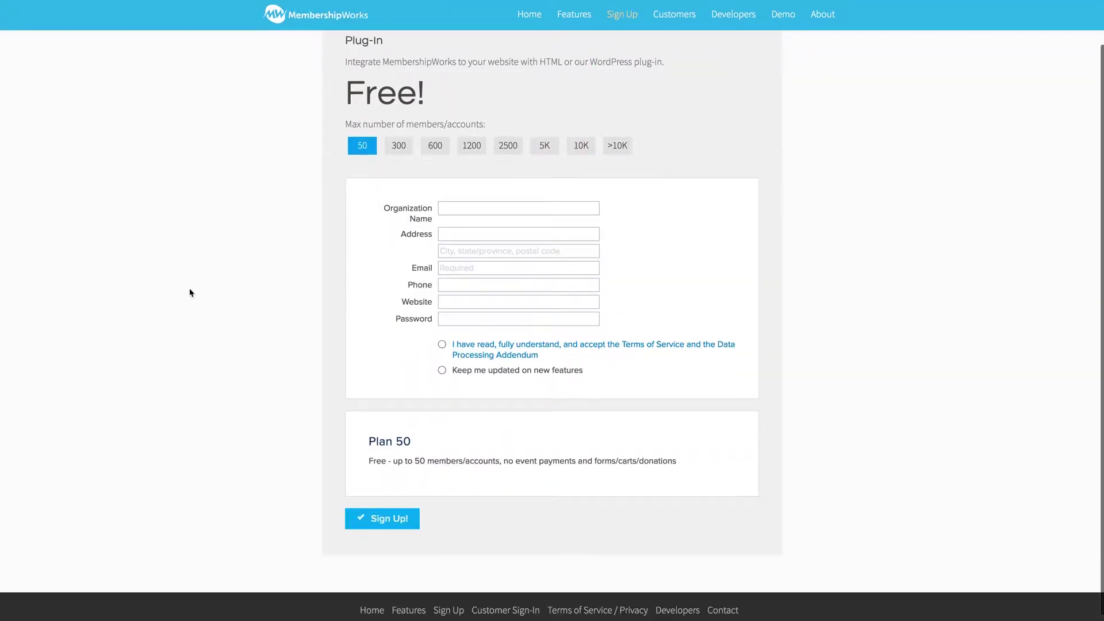
Fill in the organization name, street address, and city, state and postal code.
click(466, 215)
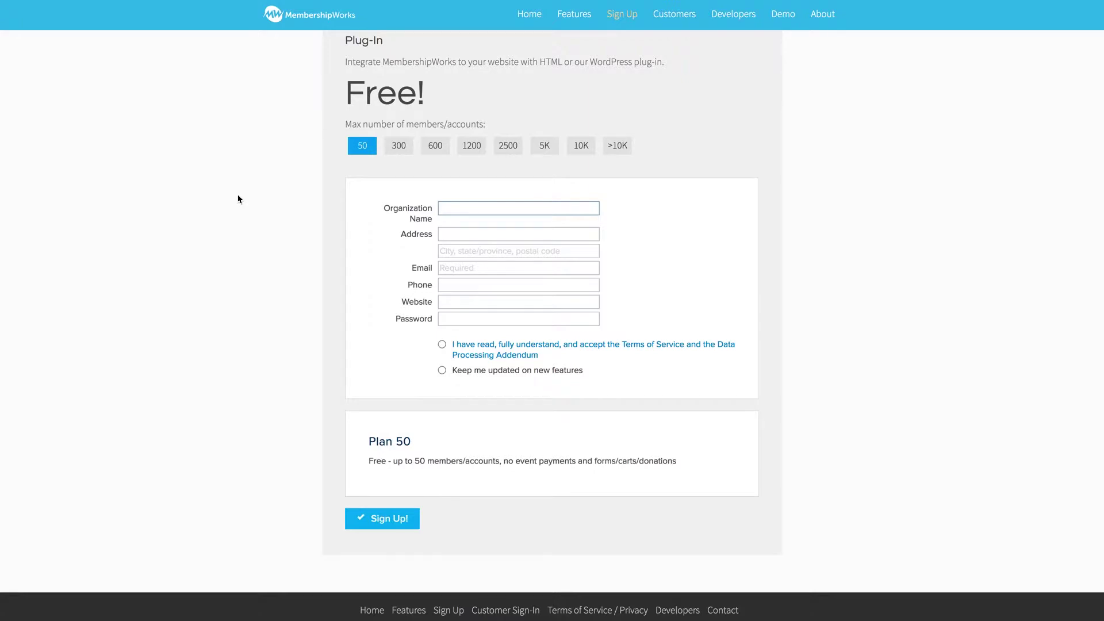
text(Ashton's Membership)
key(Tab)
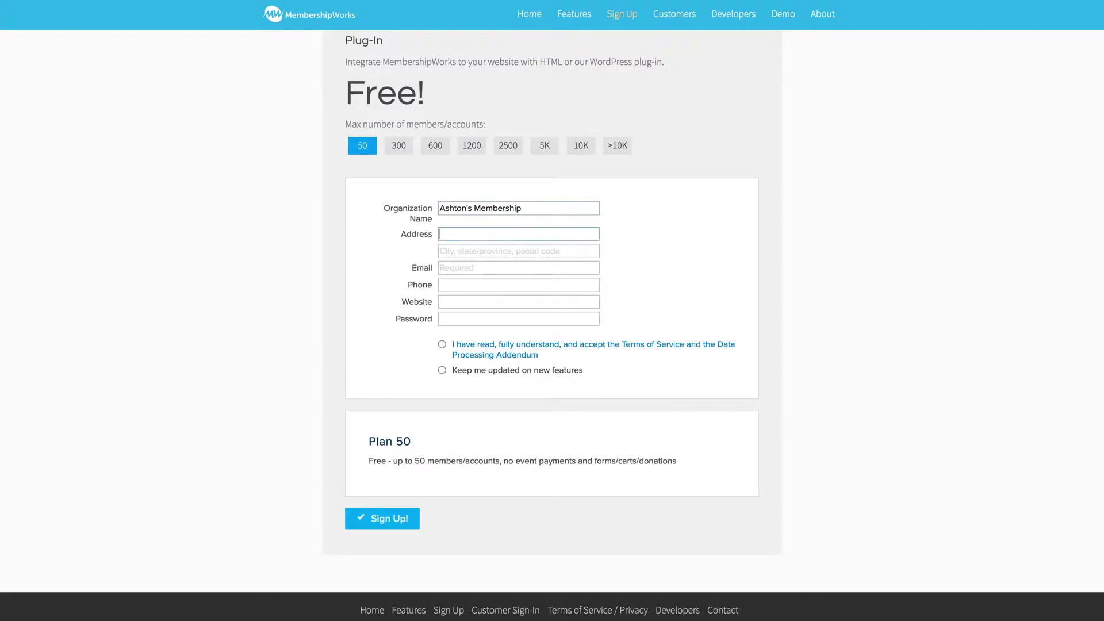
text(5555 Sample Street)
key(Tab)
text(Los Ang)
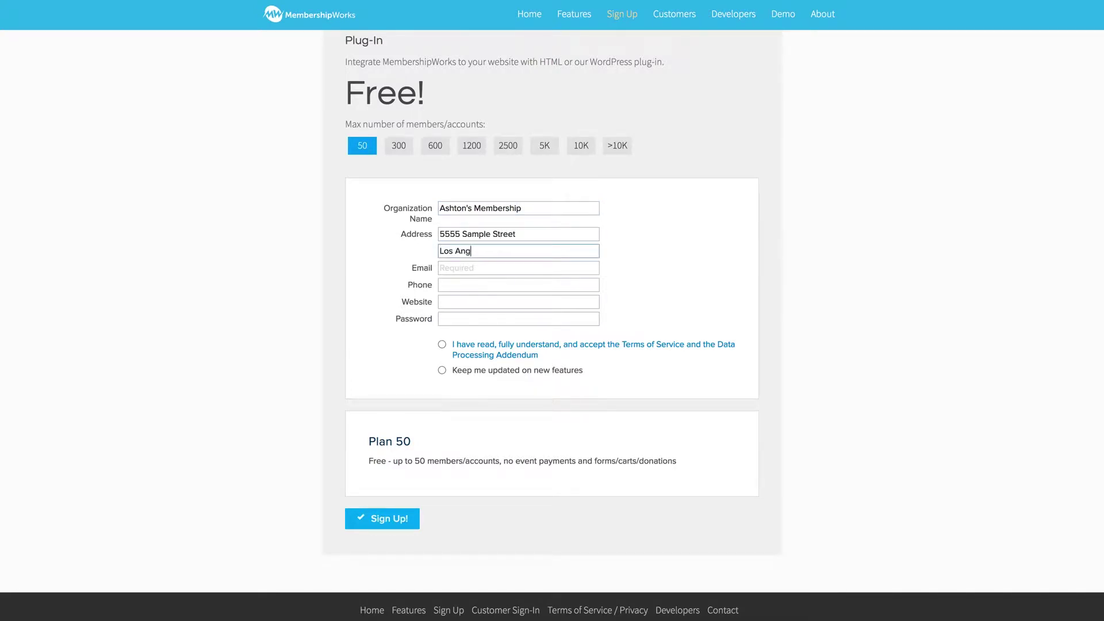
text(eles, CA 55555)
Enter the contact e-mail and account password, accept the Terms of Service, and submit.
key(Tab)
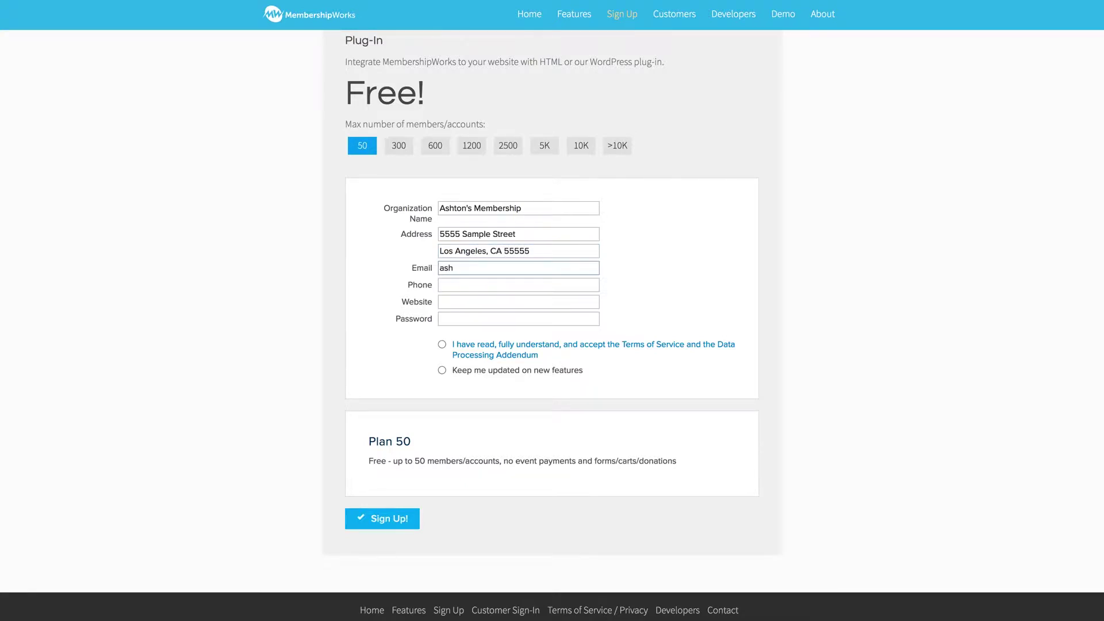
key(Tab)
key(Tab)
key(Tab)
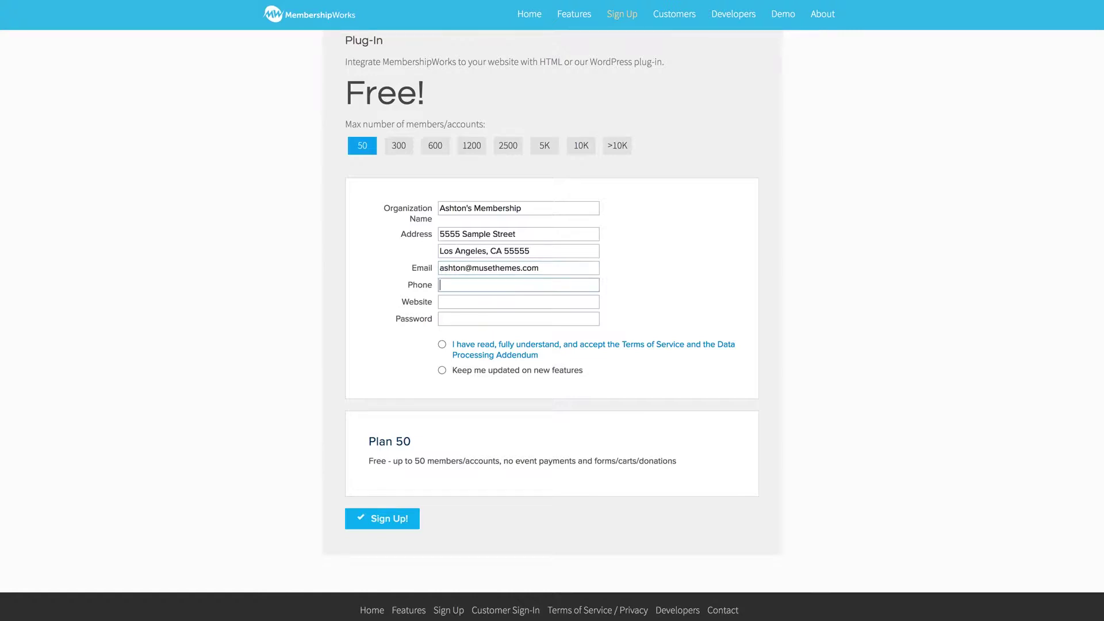
text(••••••••••)
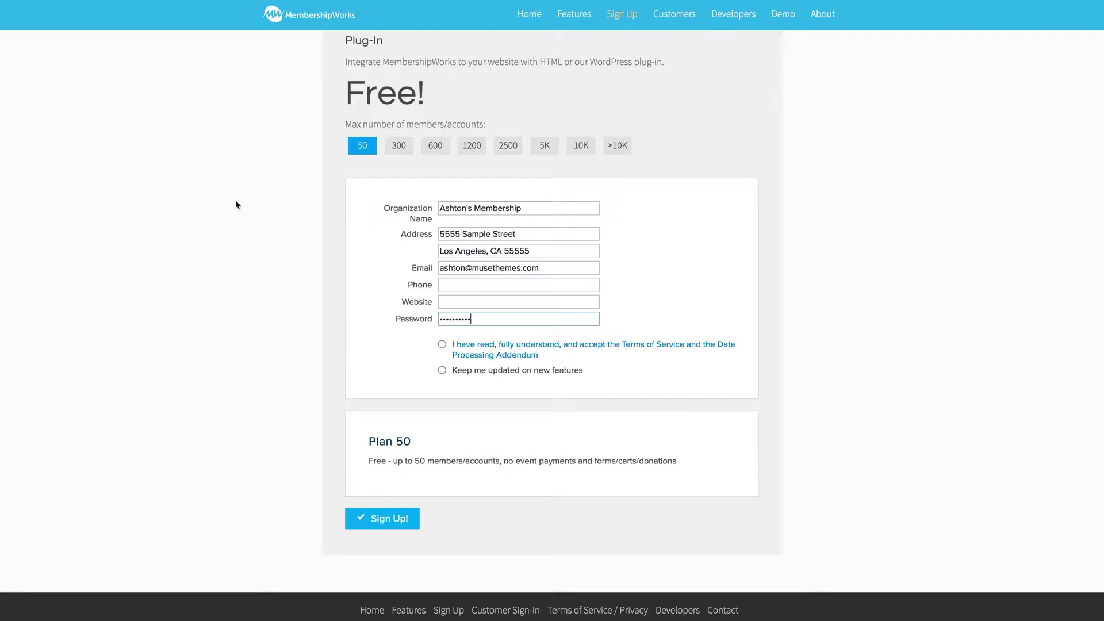
click(441, 346)
click(382, 521)
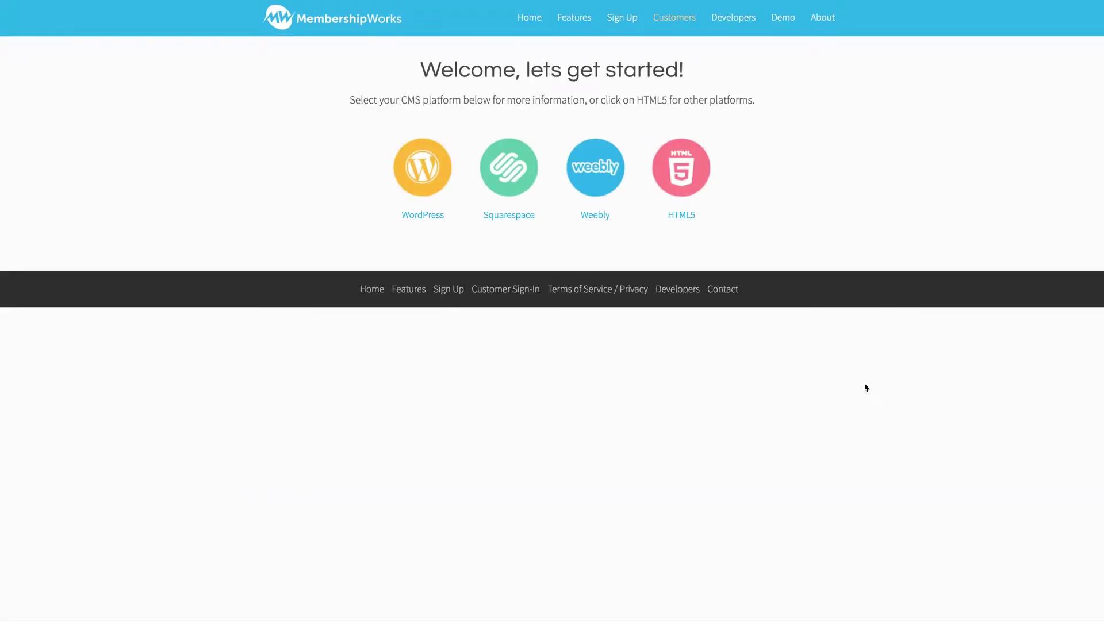
Choose the HTML5 platform, pause the intro video, and go to the new account.
click(682, 215)
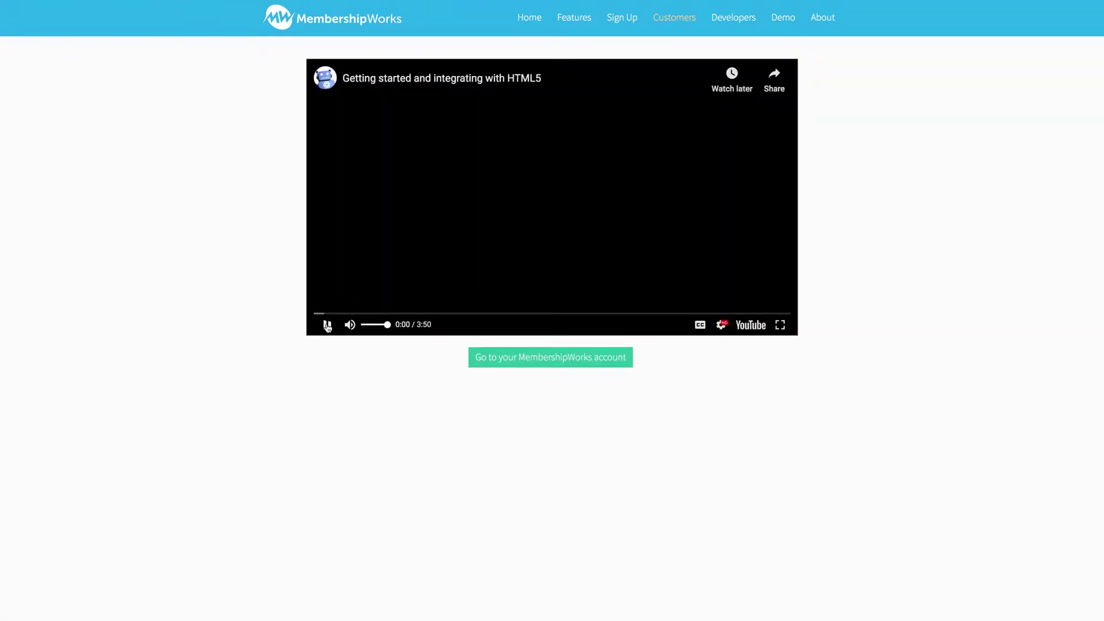
click(328, 325)
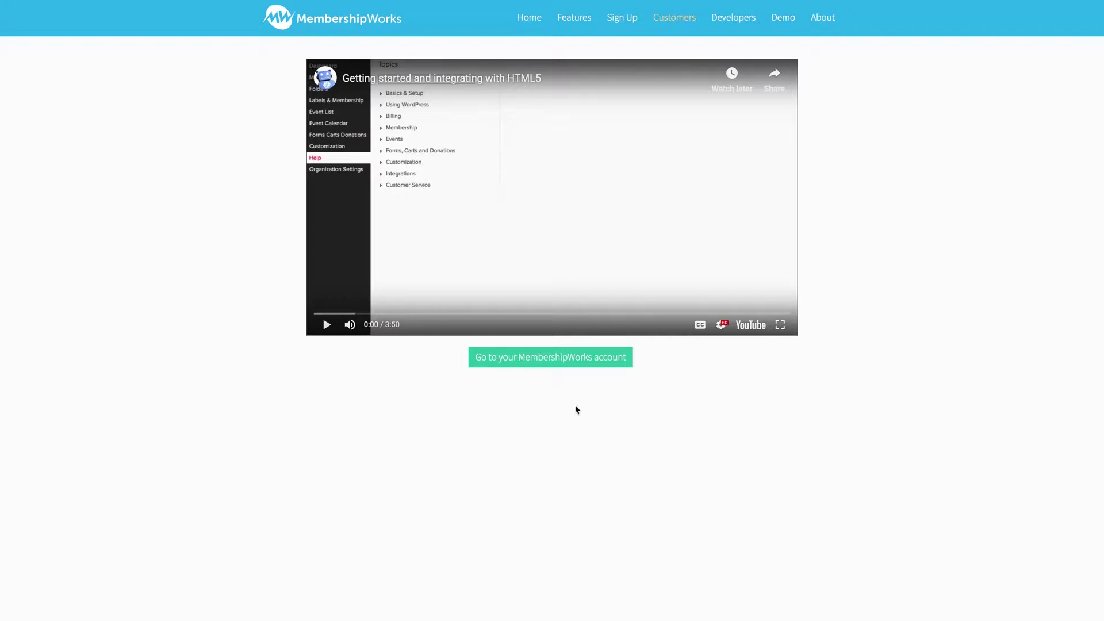
click(537, 359)
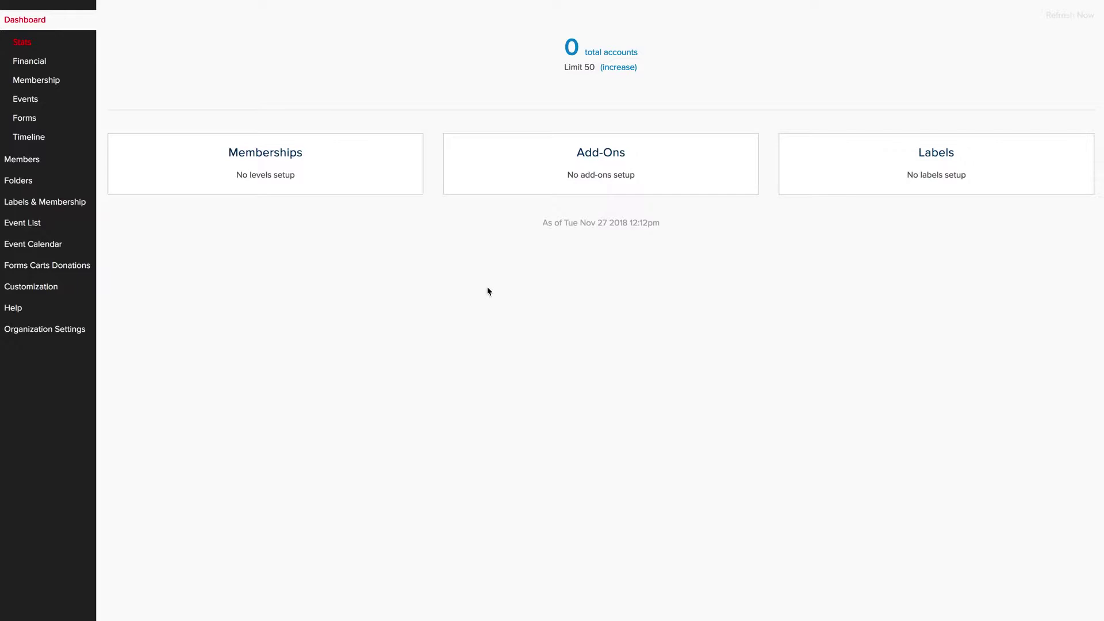
Sign out via Organization Settings and enter another account's sign-in e-mail and password.
click(44, 329)
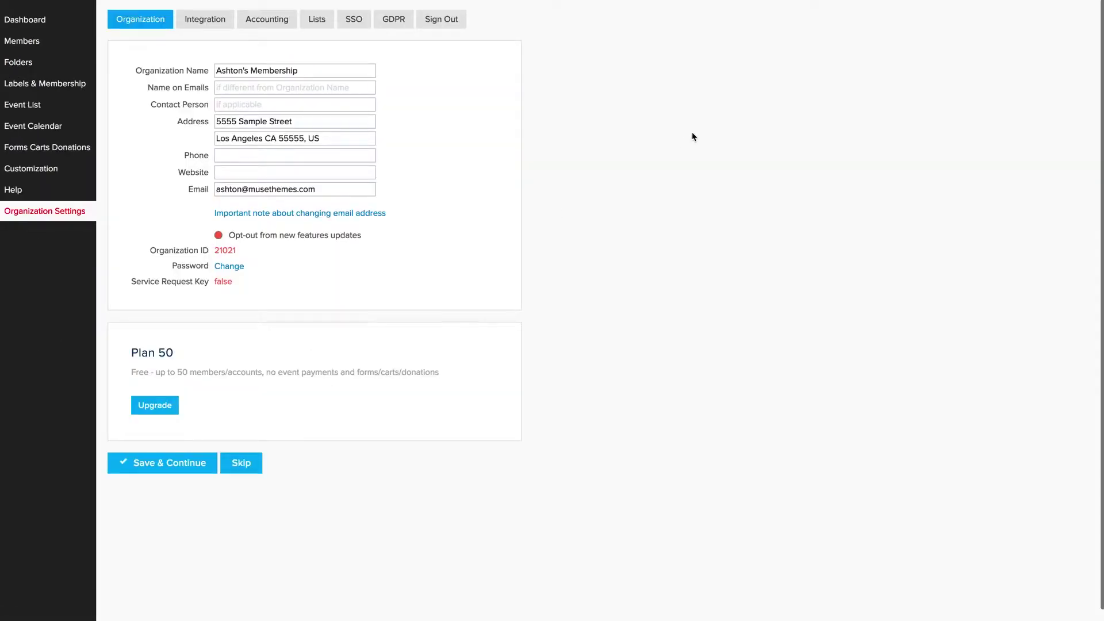
click(443, 22)
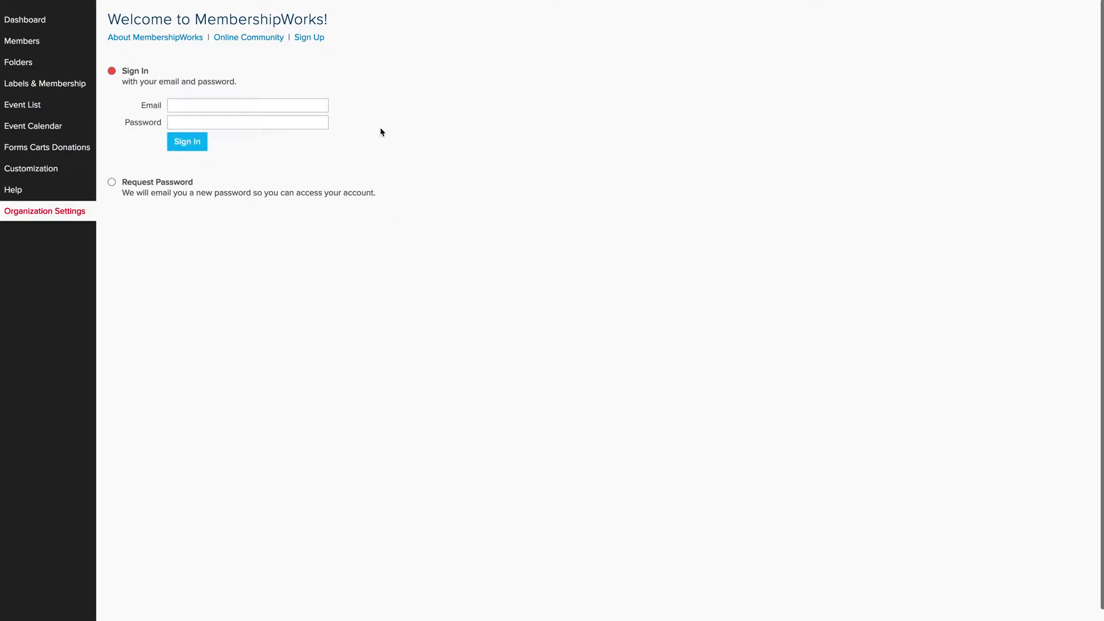
click(239, 107)
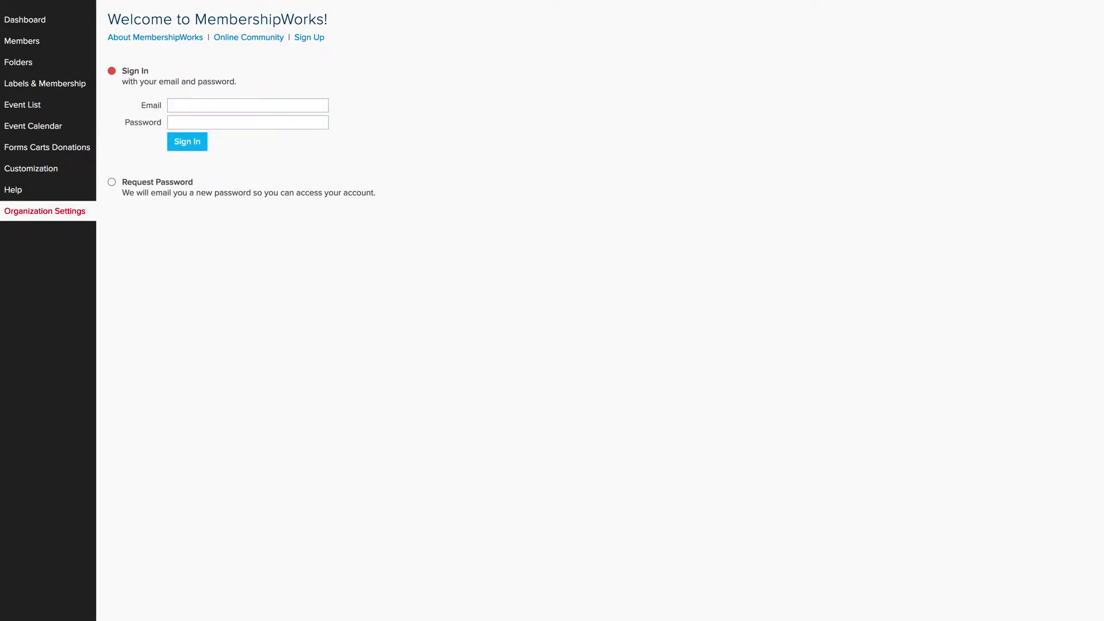
click(201, 104)
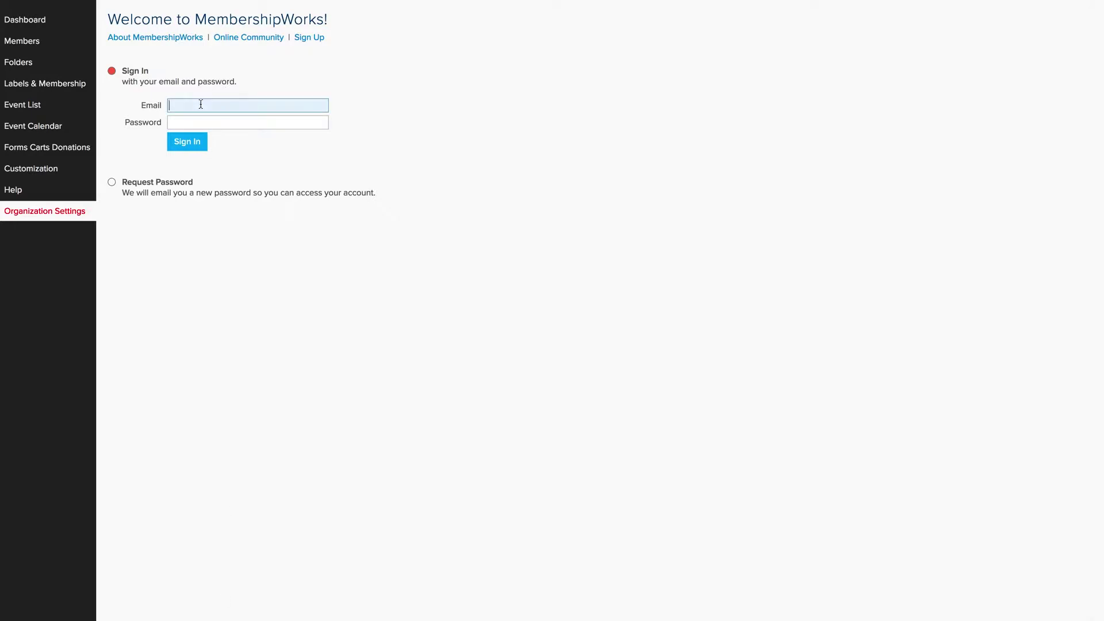
key(Tab)
text(•)
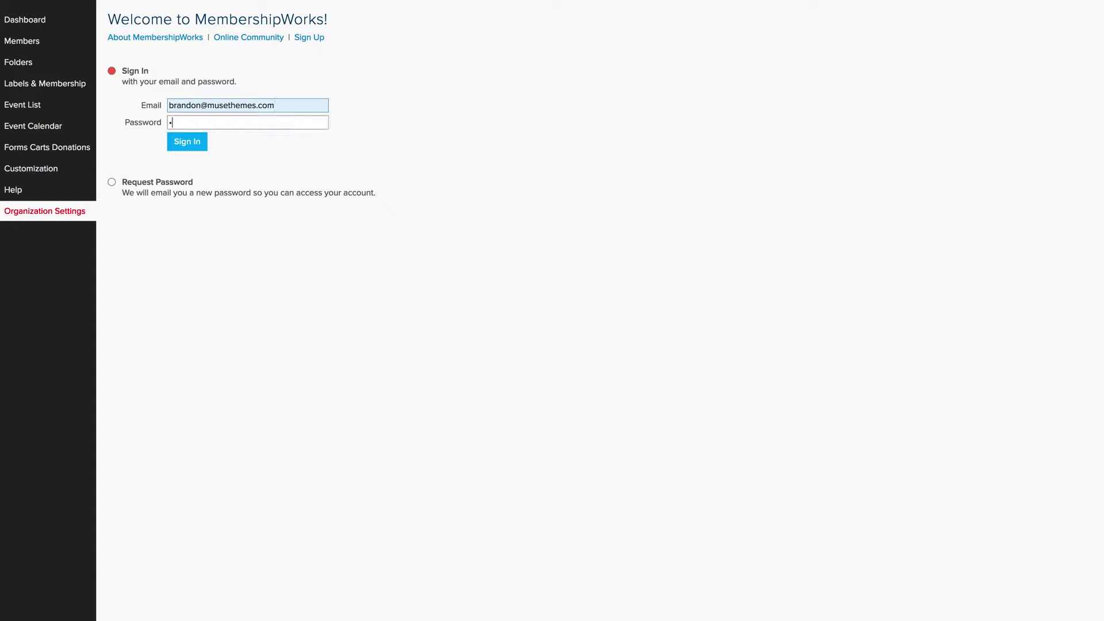
text(•••••••••)
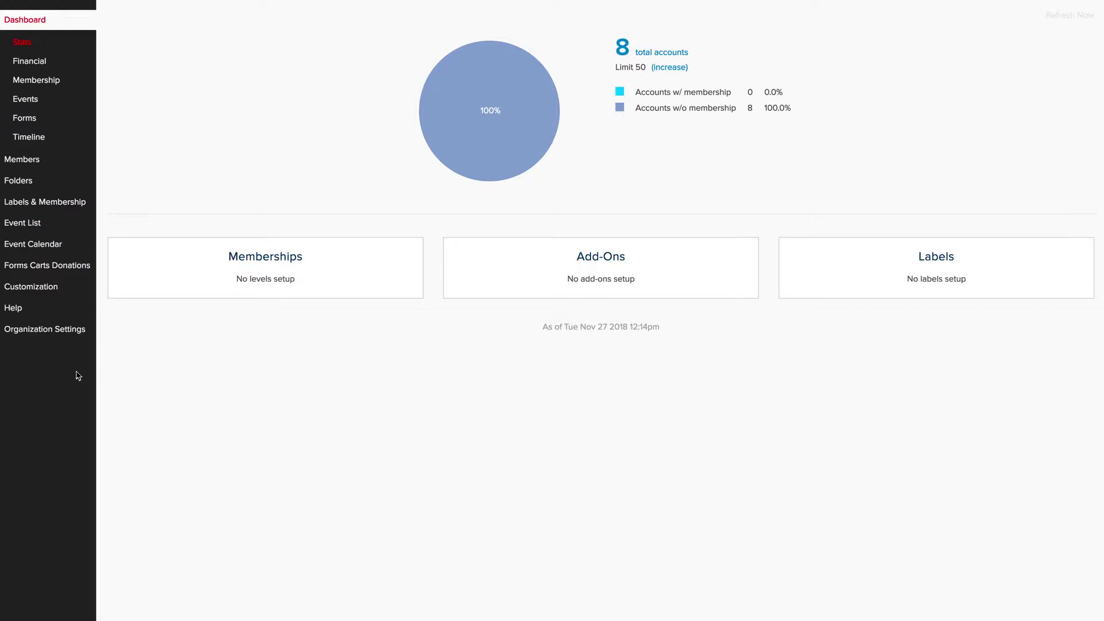
Open Organization Settings and select the Organization ID number to copy it.
click(37, 332)
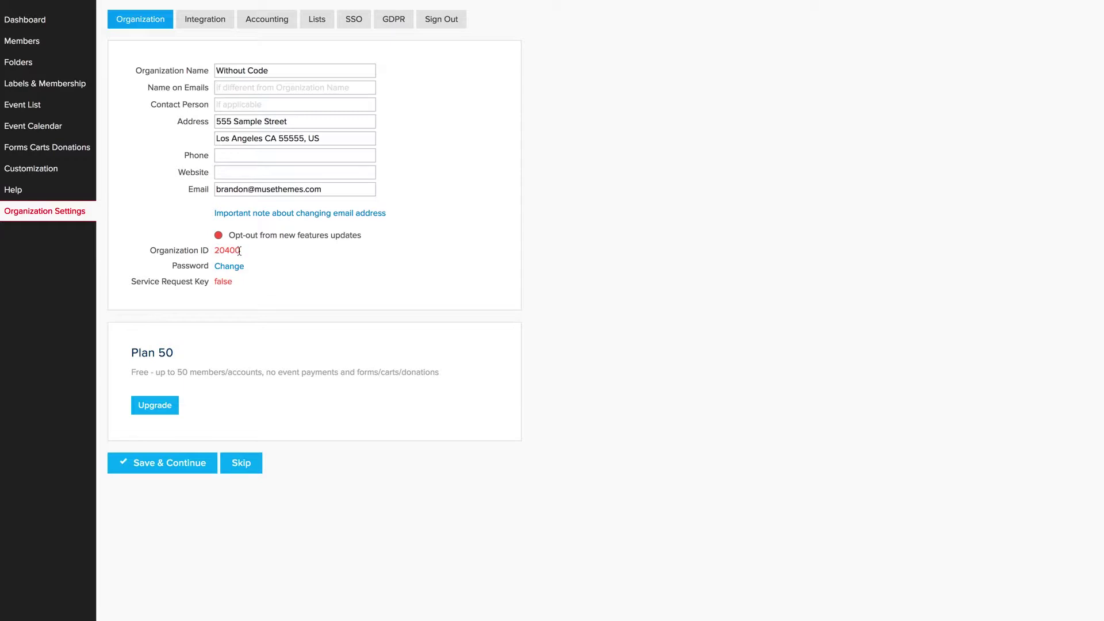
drag(240, 251, 215, 252)
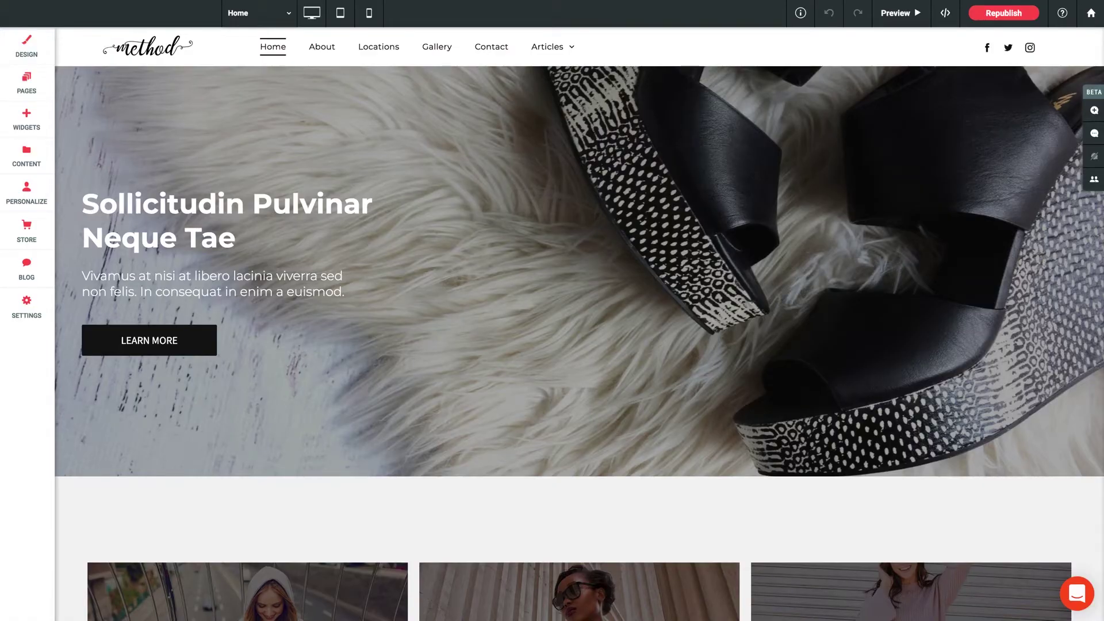
Drag the MembershipWorks widget from the Business widgets into a new row below the cards.
scroll(444, 373, down, 10)
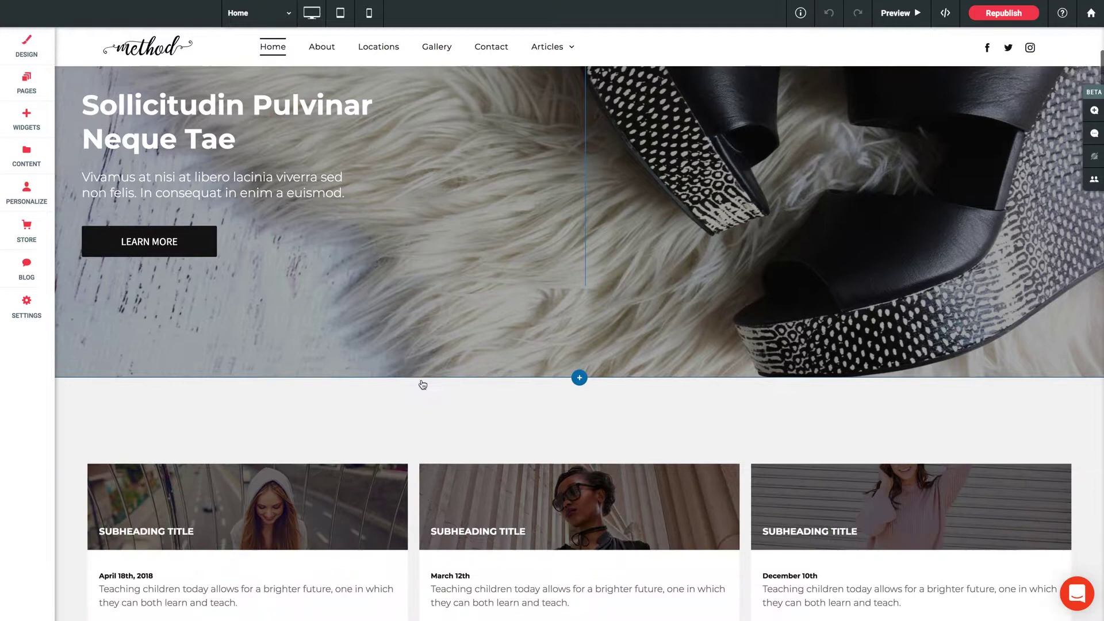
scroll(422, 384, down, 2)
scroll(422, 384, up, 1)
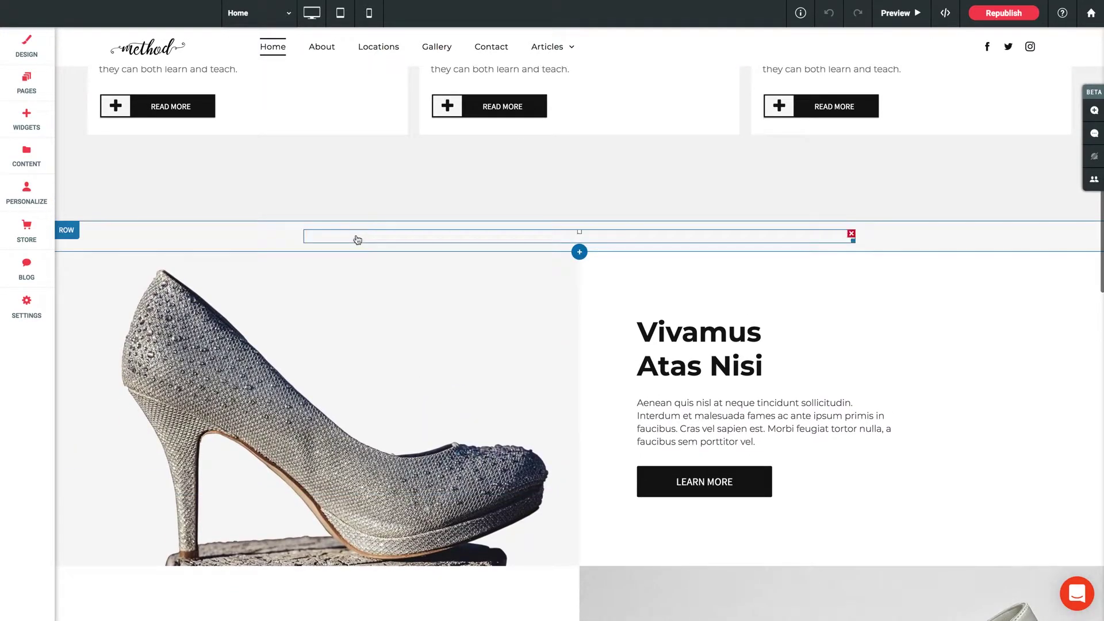
click(26, 119)
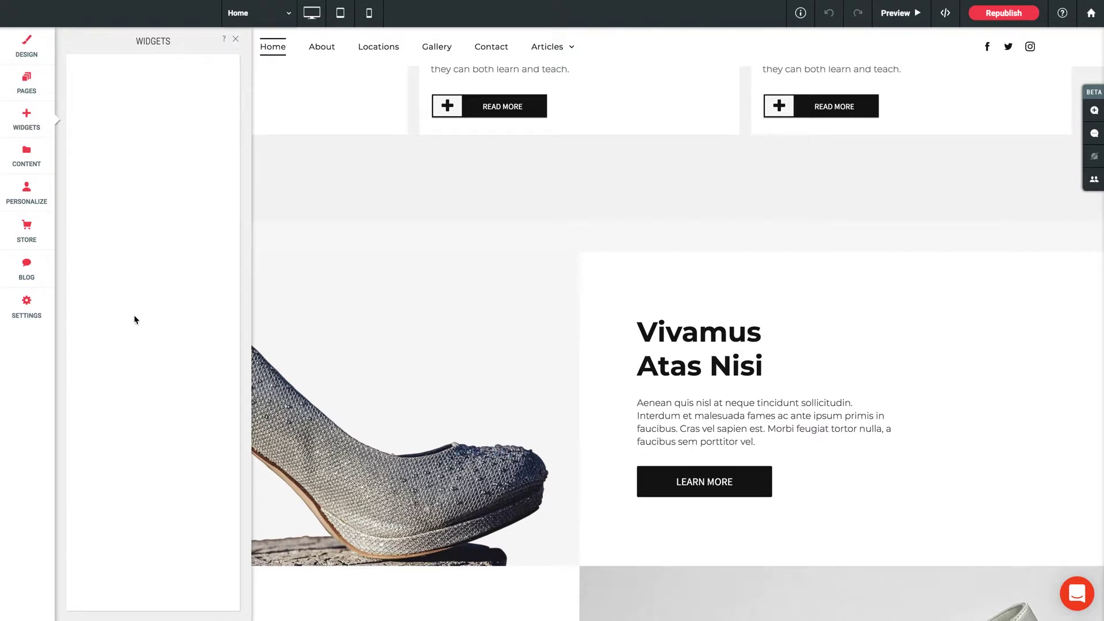
scroll(130, 321, down, 15)
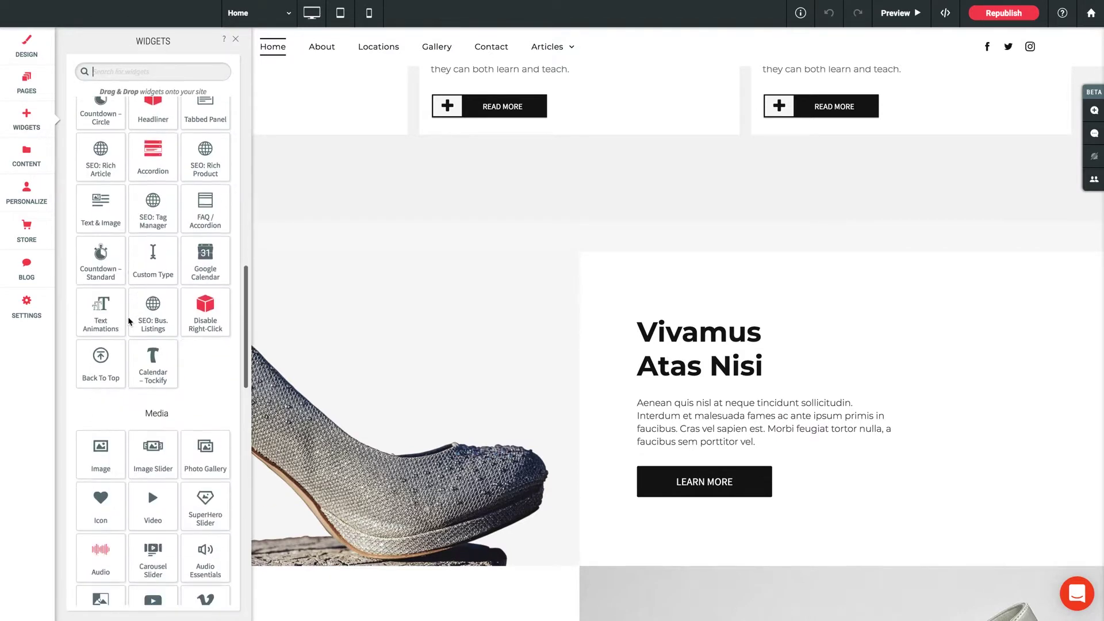
scroll(130, 321, down, 6)
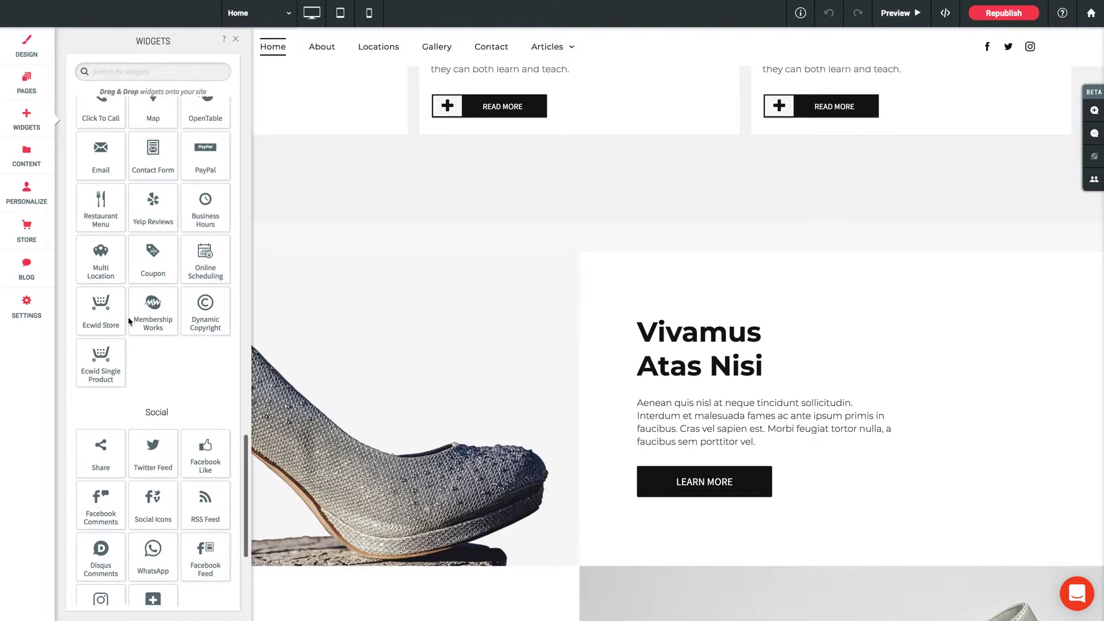
drag(129, 321, 563, 244)
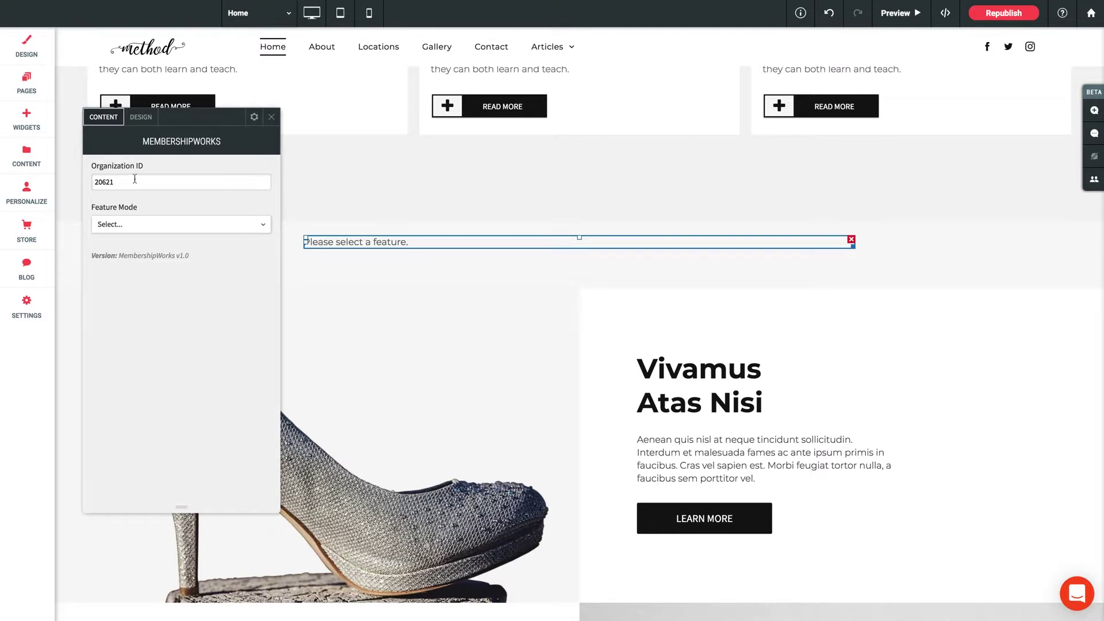
Replace the widget's Organization ID with the copied one and set Feature Mode to Member directory.
drag(113, 182, 86, 185)
text(20400)
click(135, 224)
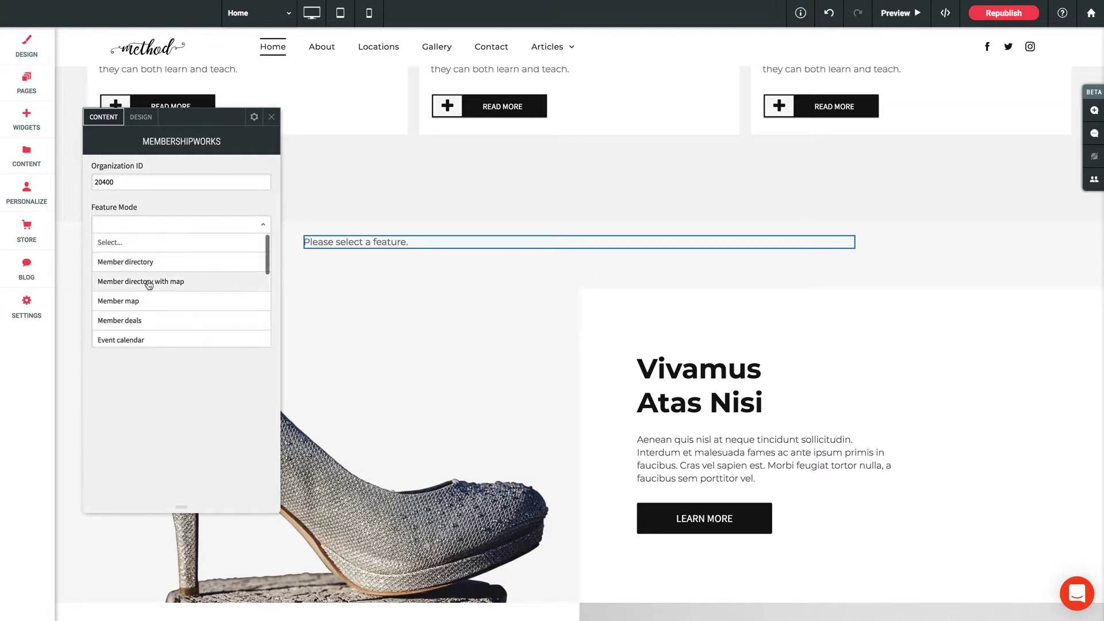
scroll(149, 285, down, 5)
scroll(148, 284, up, 5)
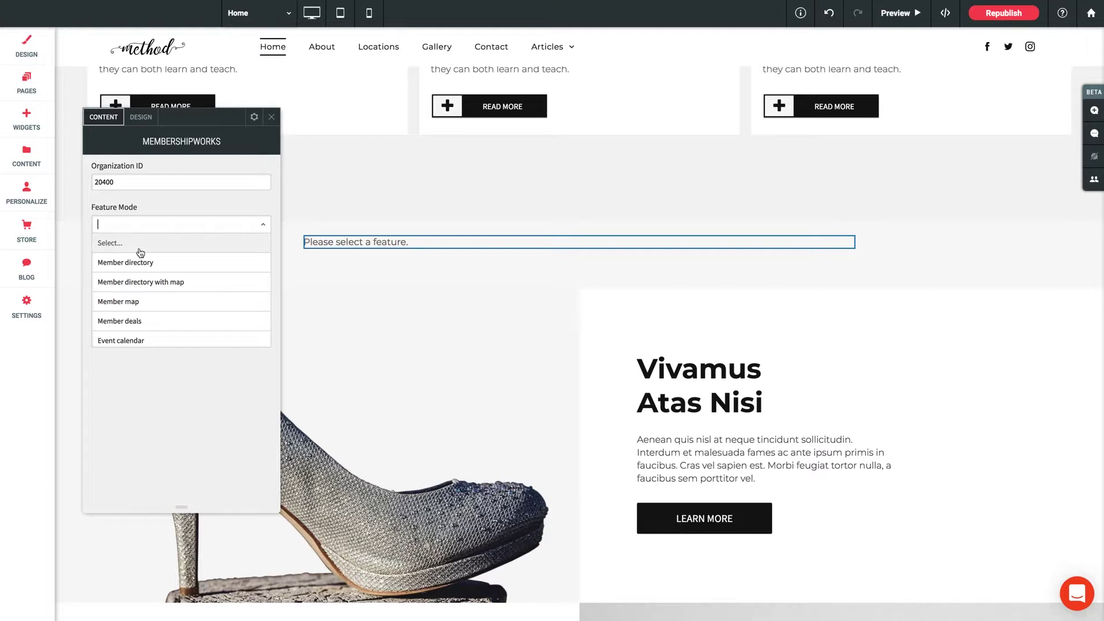
click(140, 268)
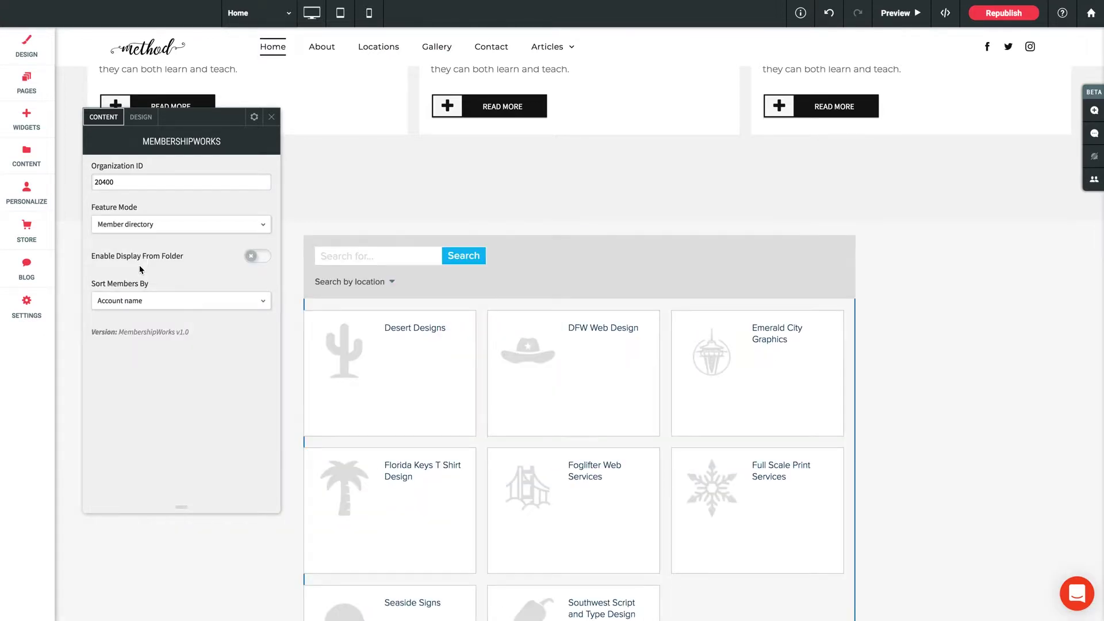
Close the MembershipWorks settings panel and view the member directory grid on the page.
scroll(432, 330, down, 3)
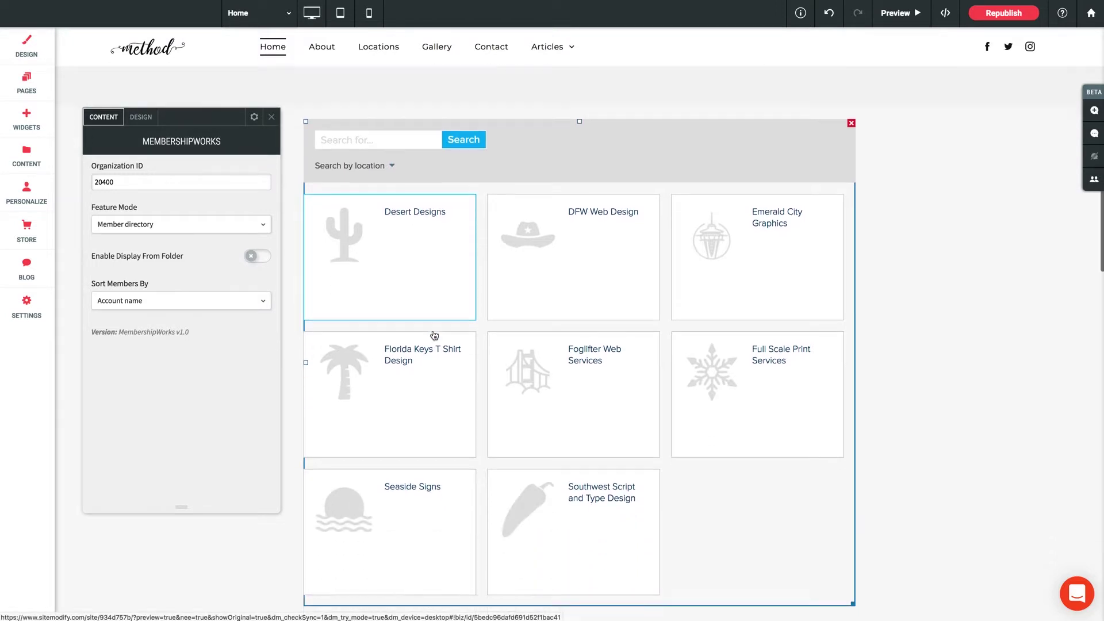
scroll(575, 305, up, 2)
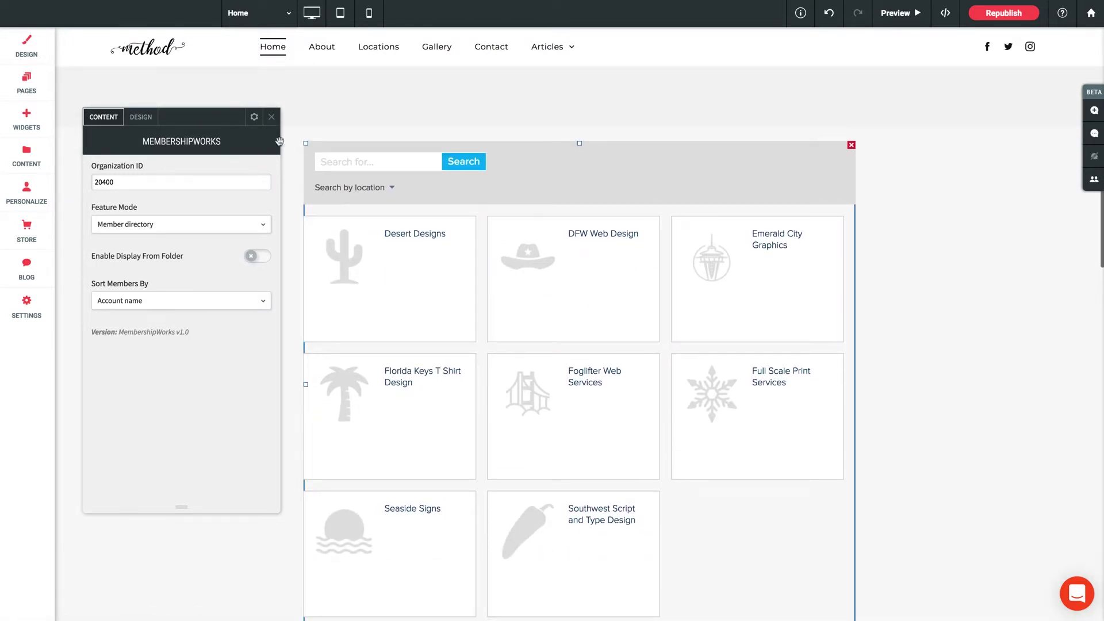
click(271, 118)
scroll(478, 304, down, 1)
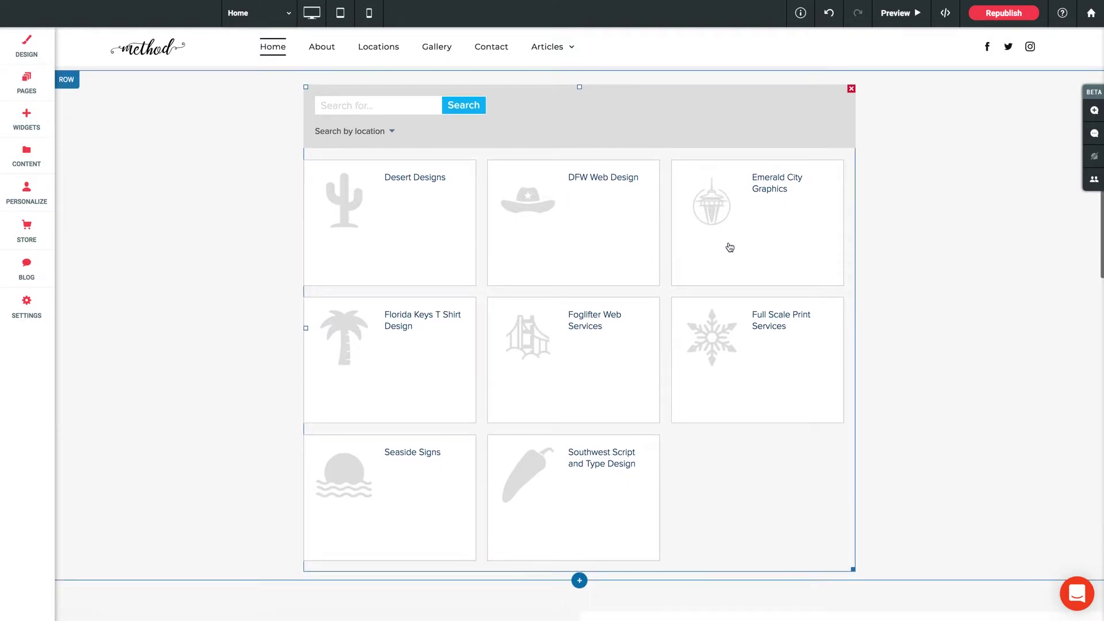
scroll(419, 323, up, 1)
scroll(423, 321, down, 2)
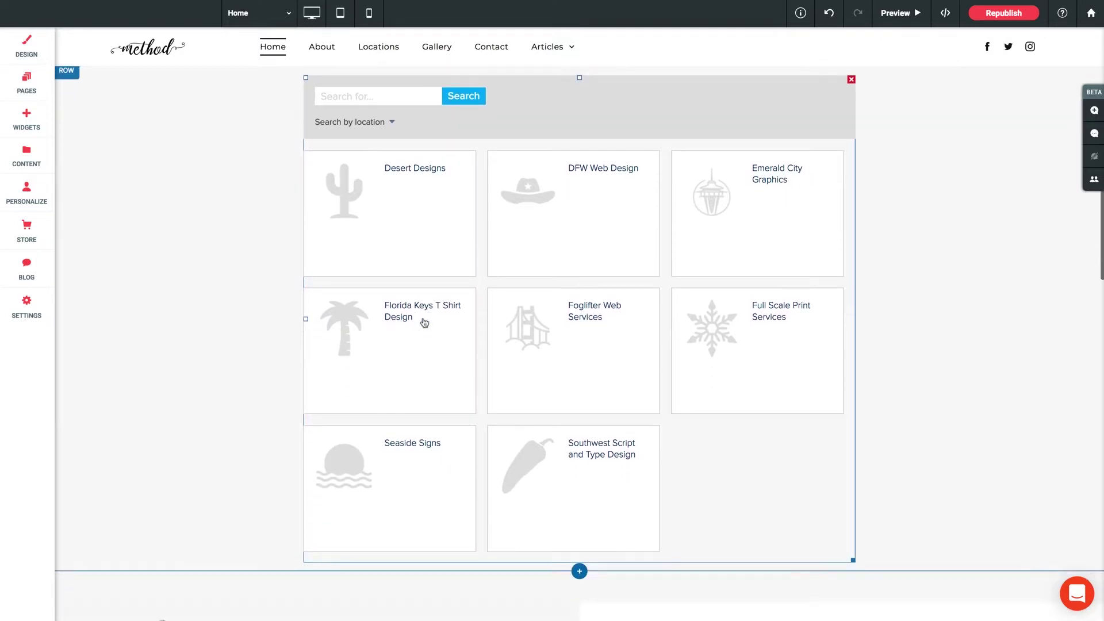
scroll(425, 322, up, 2)
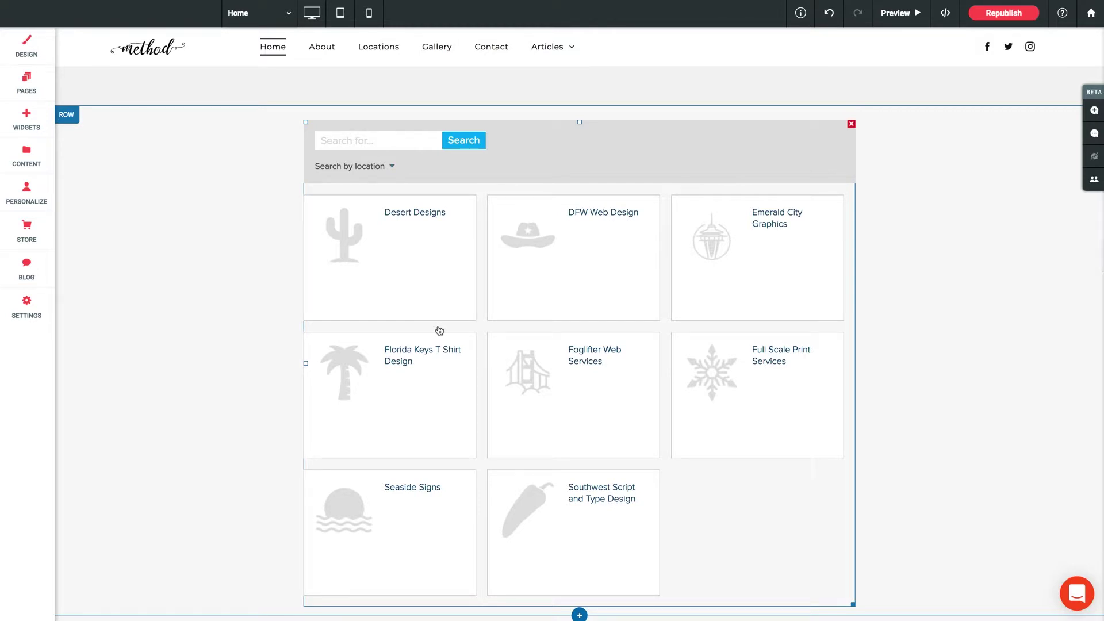
Preview the Home page, then open and close the Desert Designs member listing.
click(897, 13)
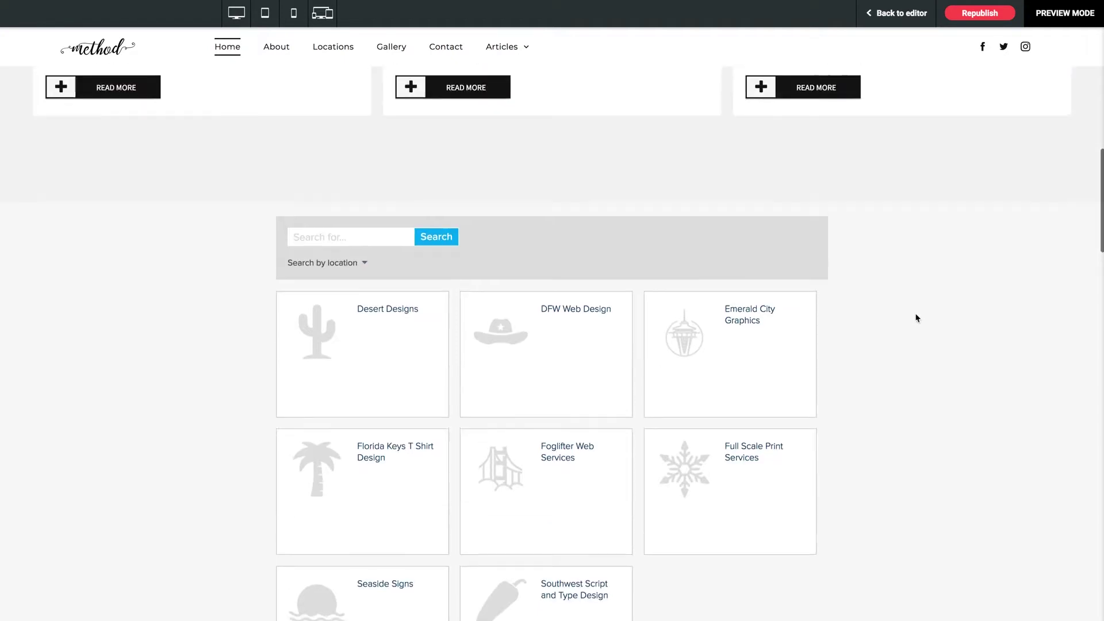
scroll(834, 319, down, 3)
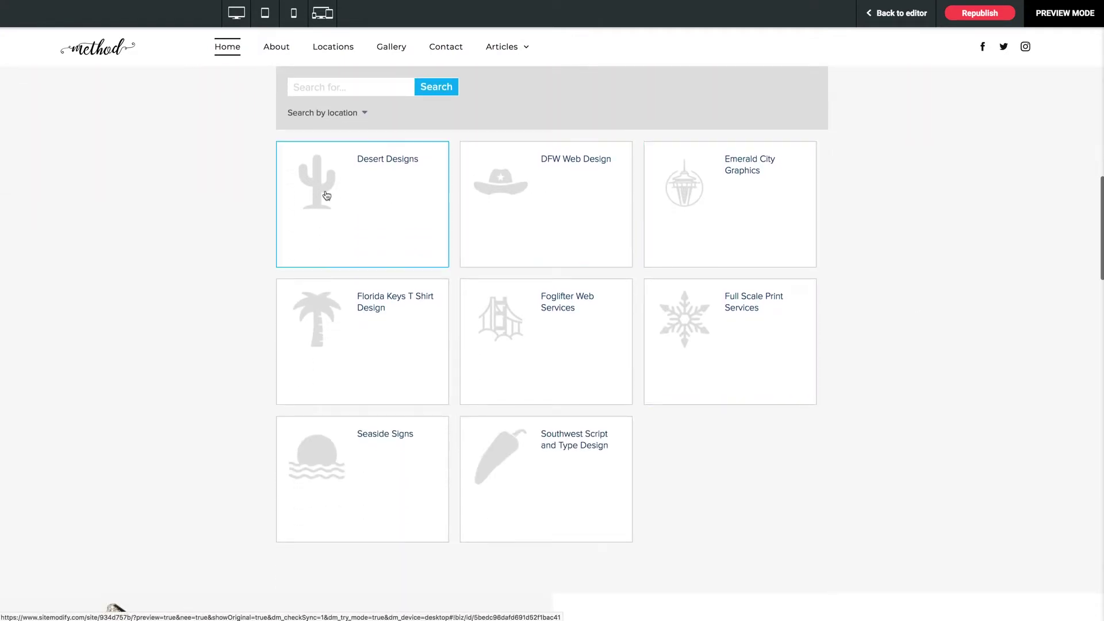
scroll(181, 312, down, 2)
scroll(180, 313, up, 3)
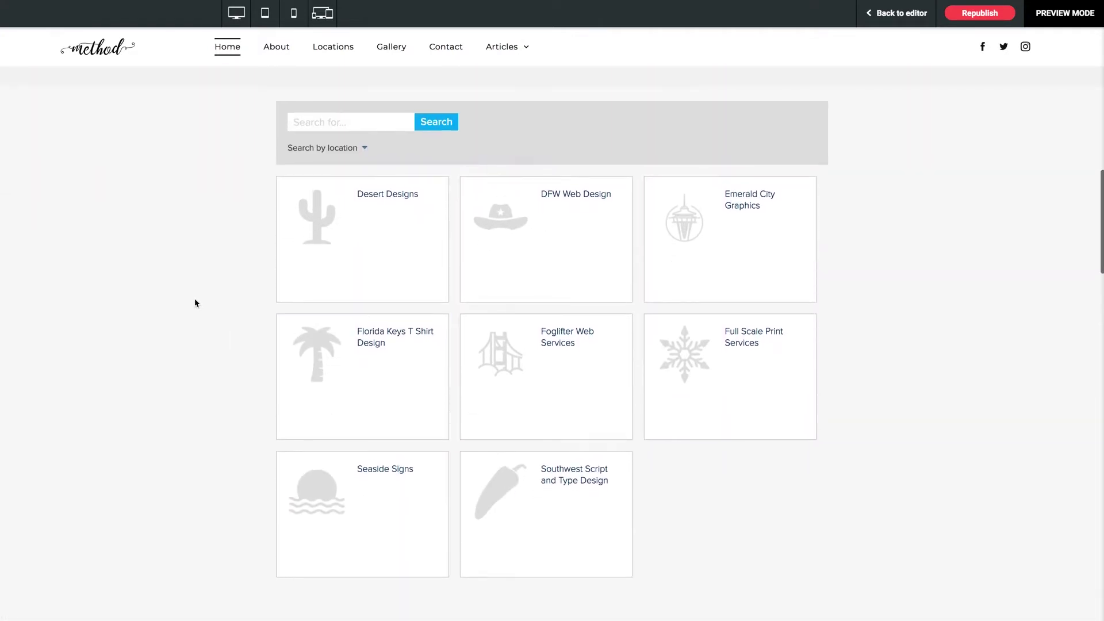
click(322, 227)
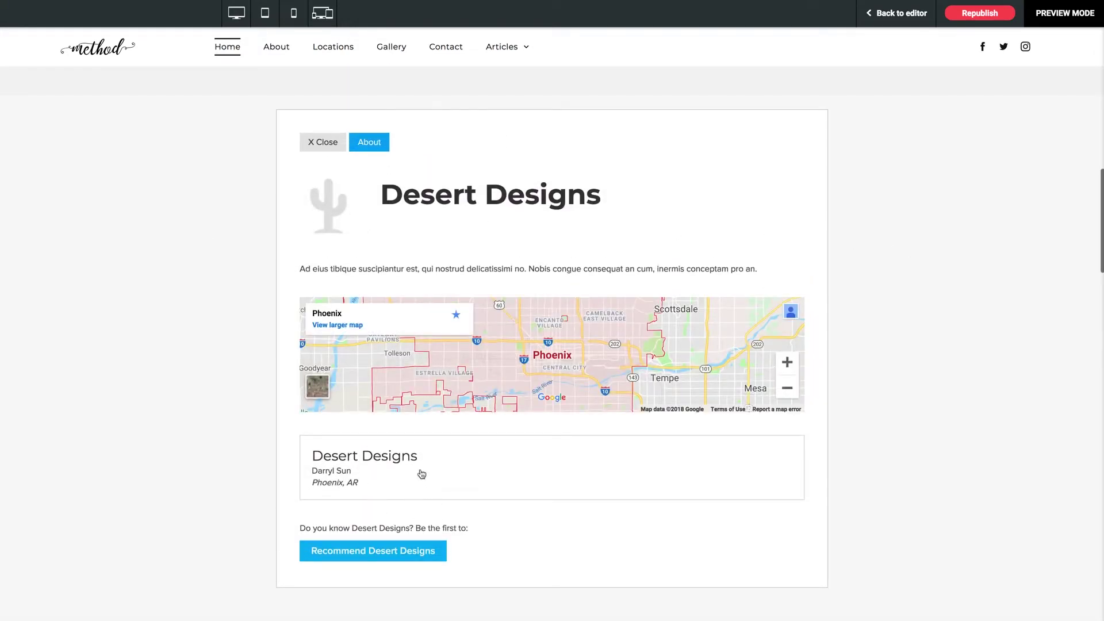
click(323, 142)
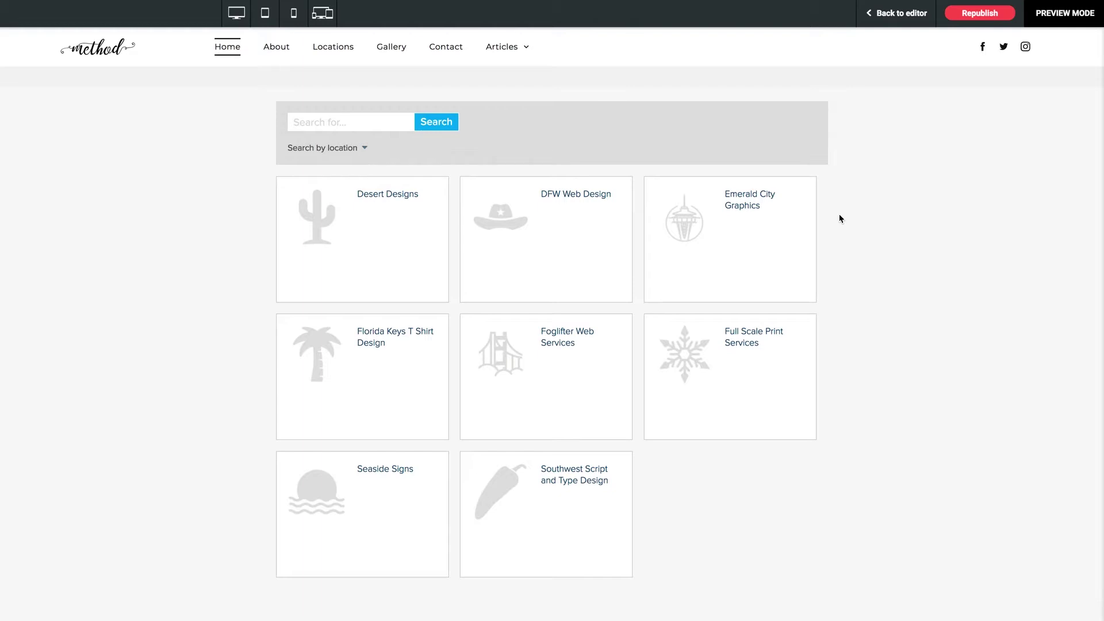
Set the MembershipWorks widget's Feature Mode to Member map.
click(904, 17)
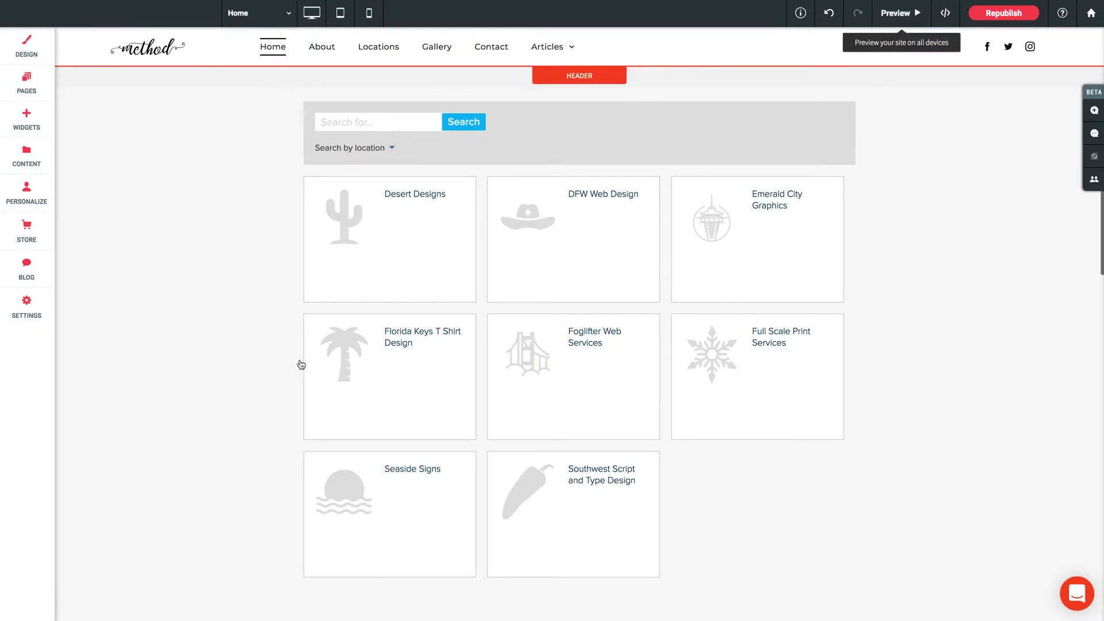
click(448, 264)
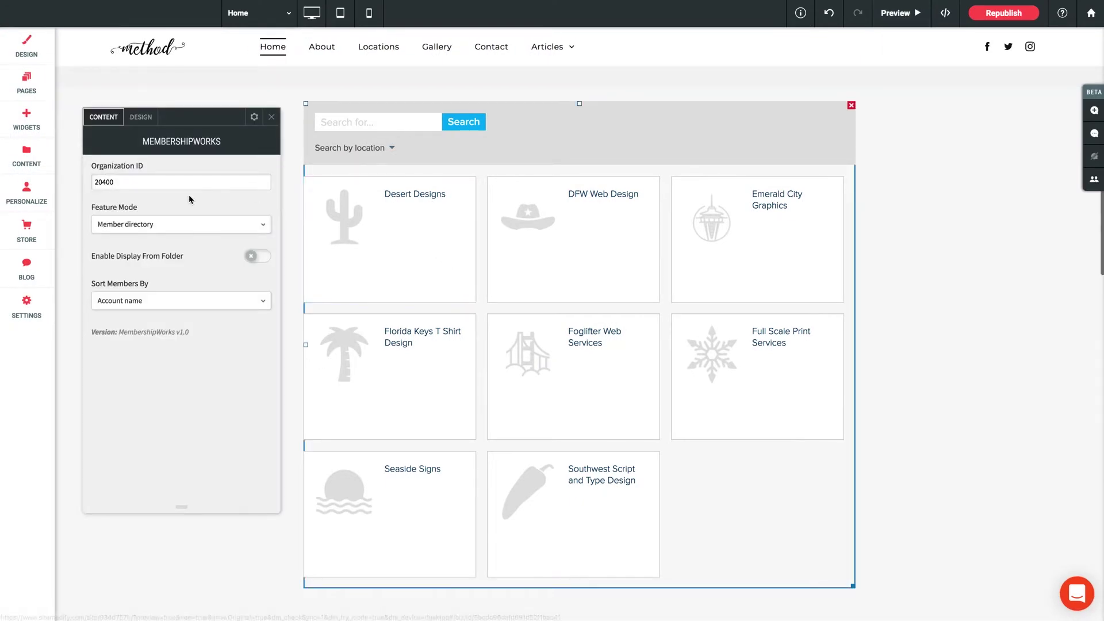
click(137, 224)
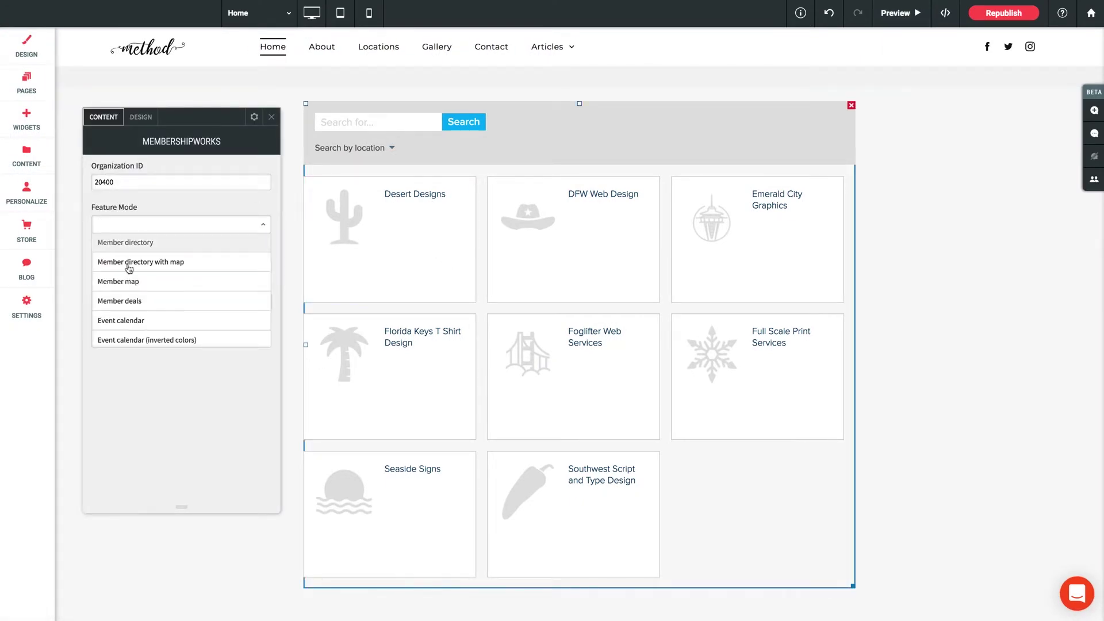
click(125, 282)
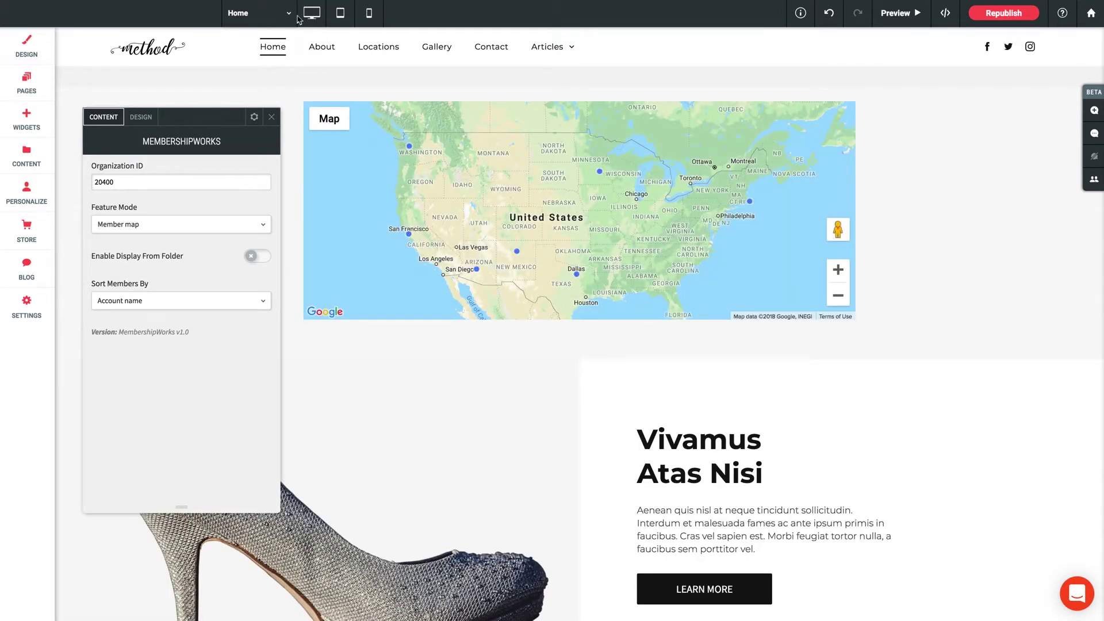
click(271, 117)
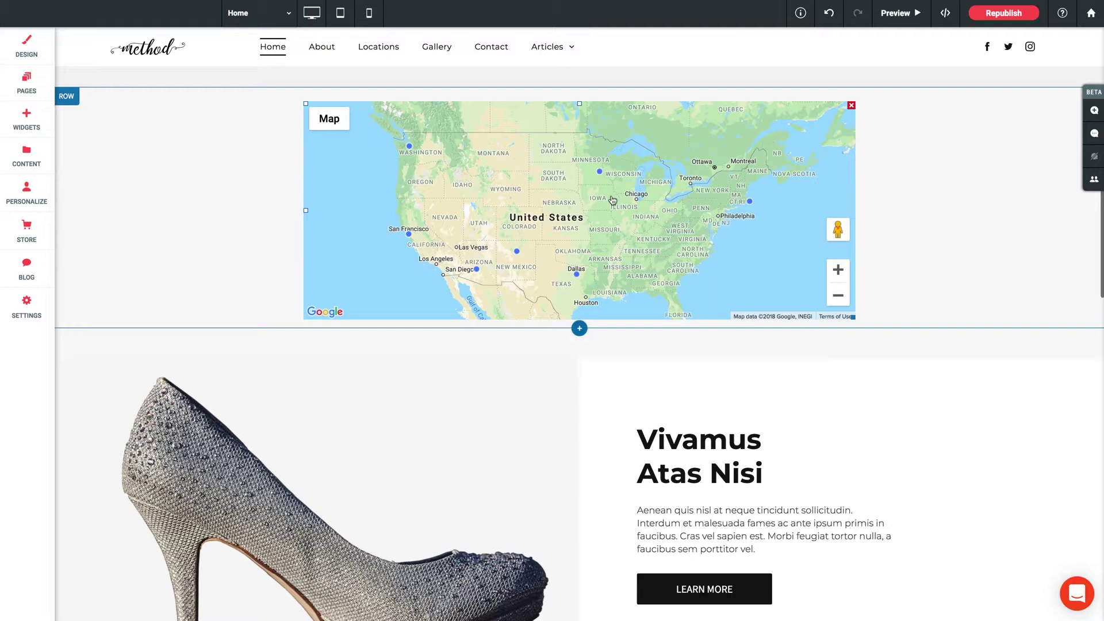
Preview the map and open the Full Scale Print Services, DFW Web Design and Desert Designs markers.
click(897, 13)
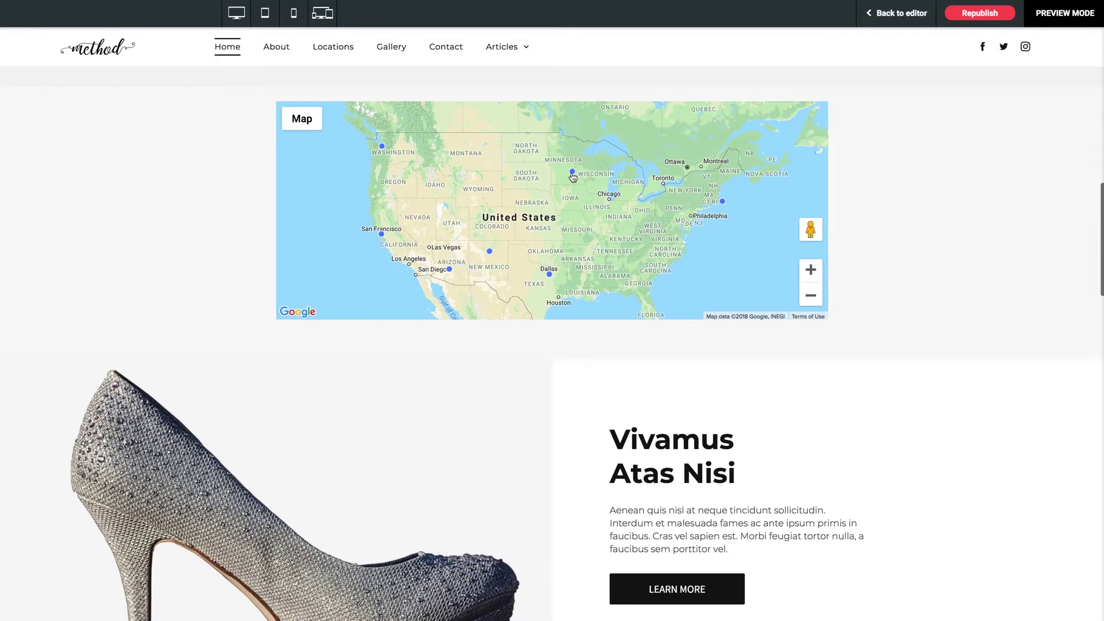
click(572, 173)
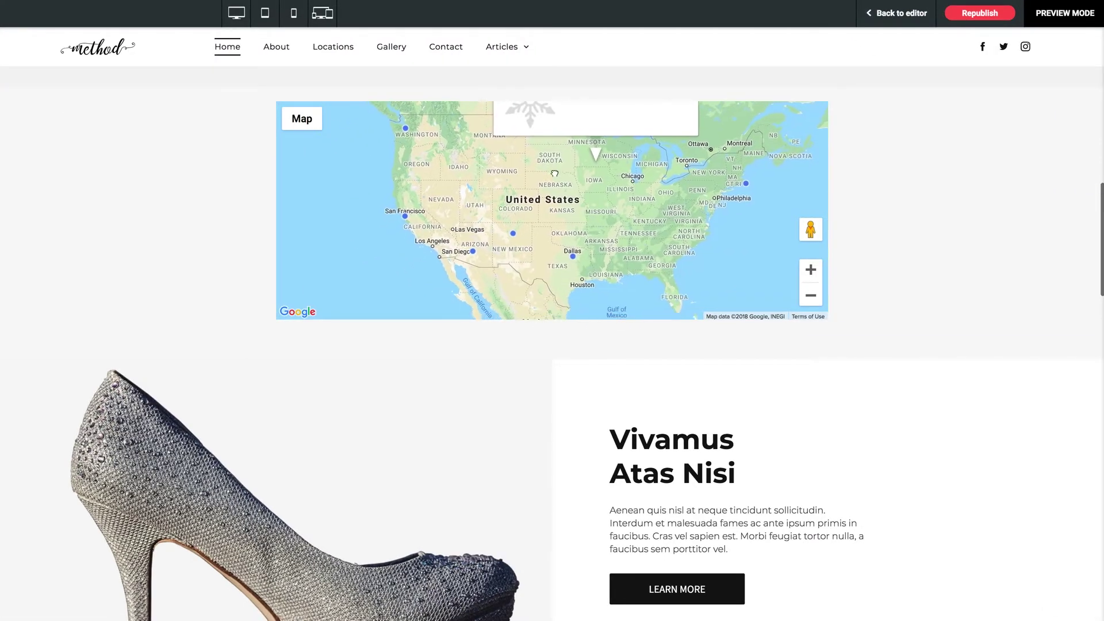
click(575, 257)
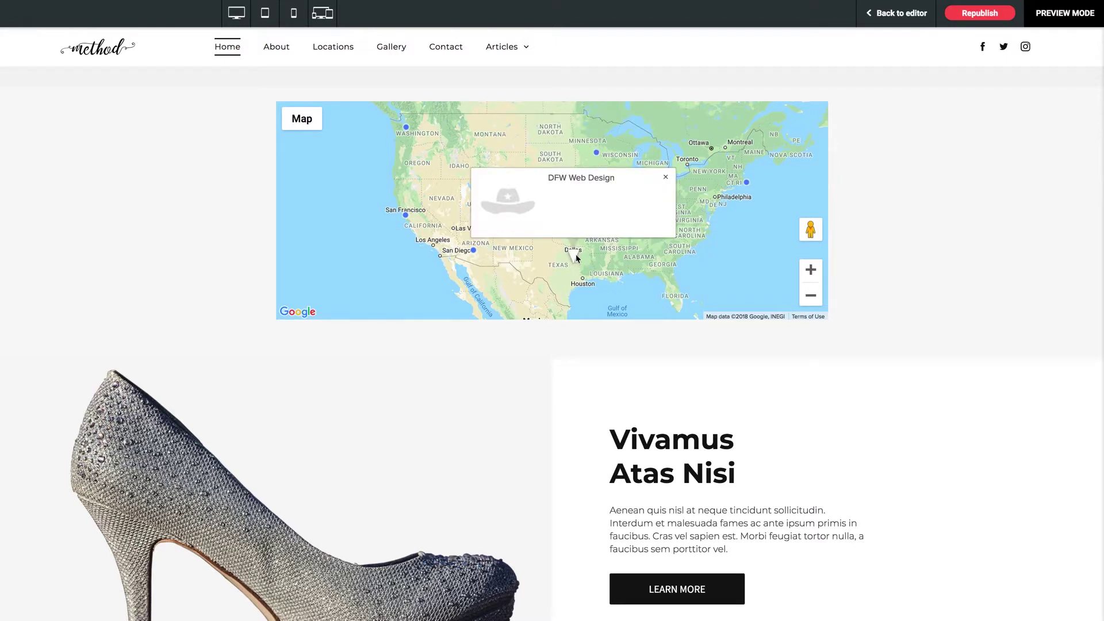
click(474, 253)
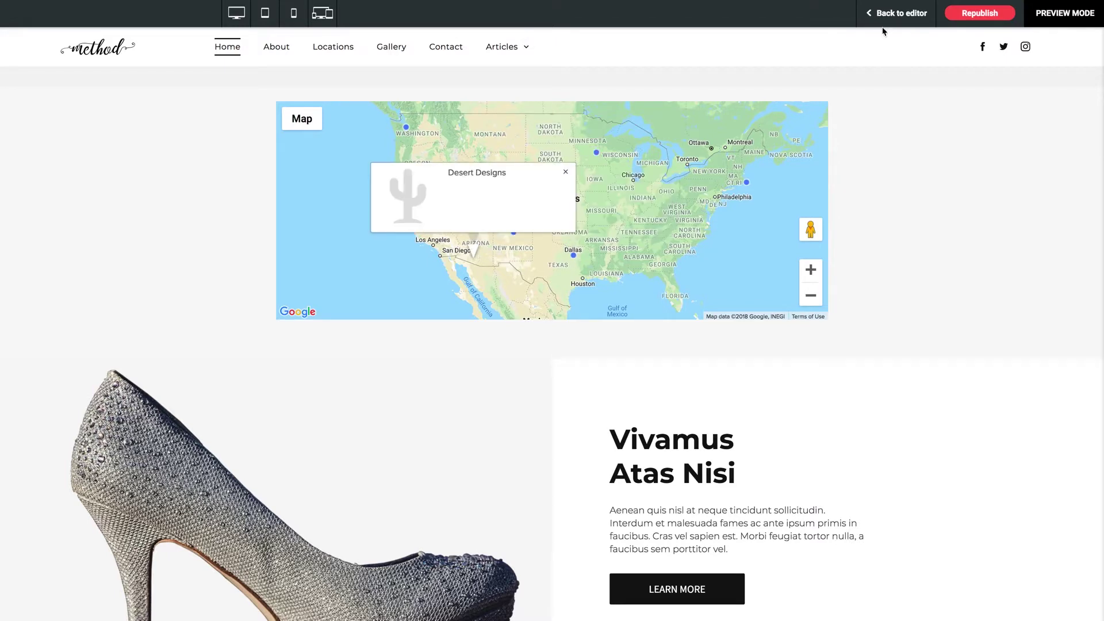
click(897, 13)
Change the MembershipWorks widget's Feature Mode from Member map to Event calendar.
click(392, 138)
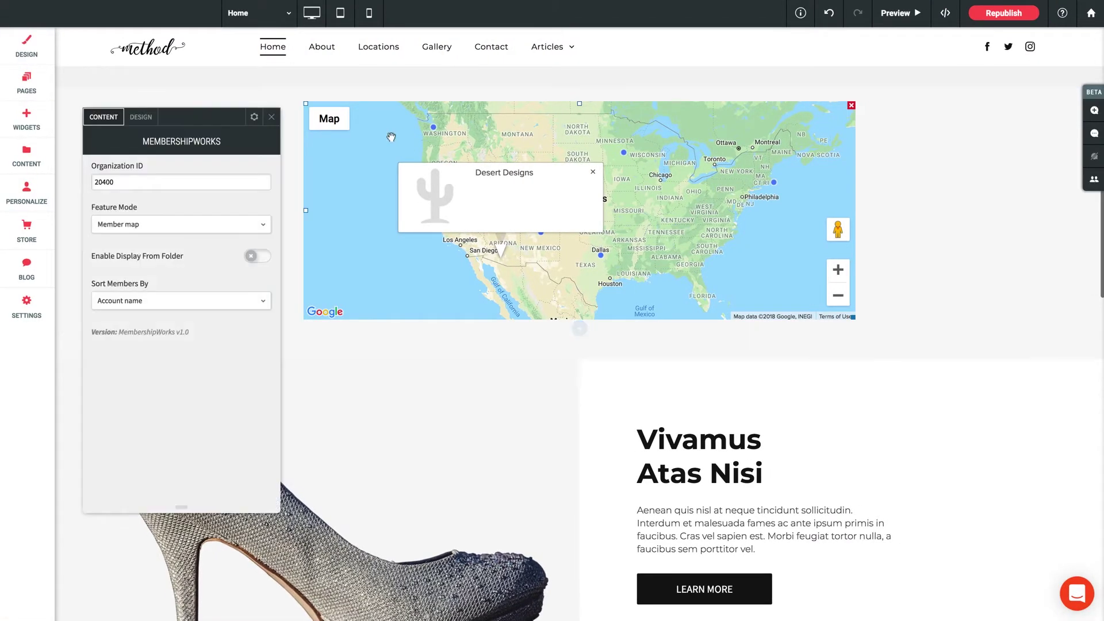
click(138, 229)
click(117, 282)
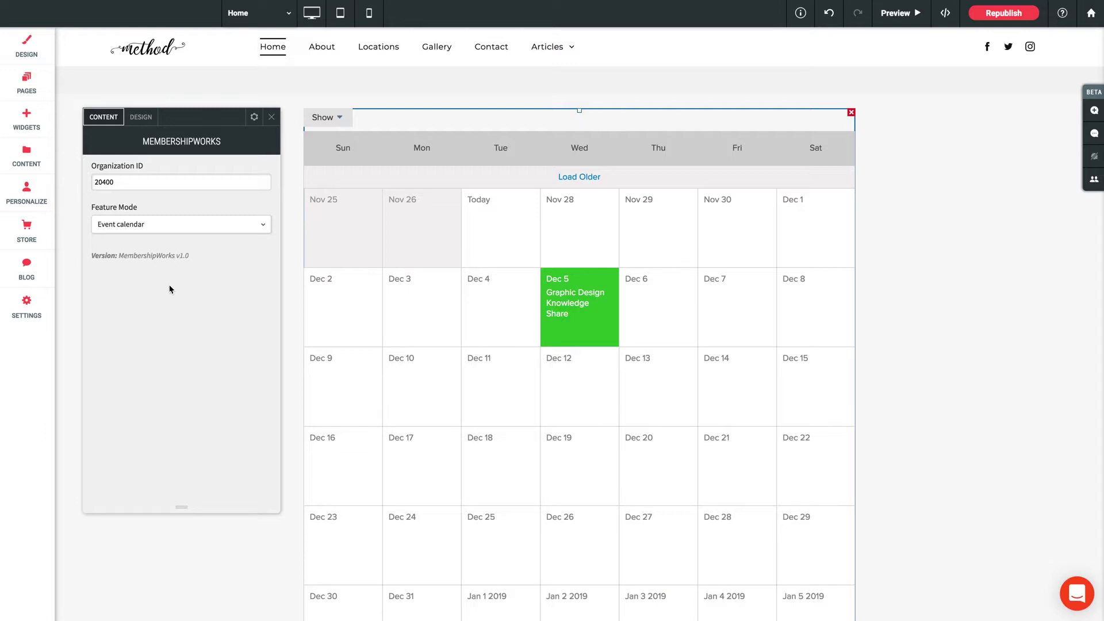
click(145, 227)
scroll(146, 310, down, 3)
click(141, 250)
scroll(938, 294, down, 6)
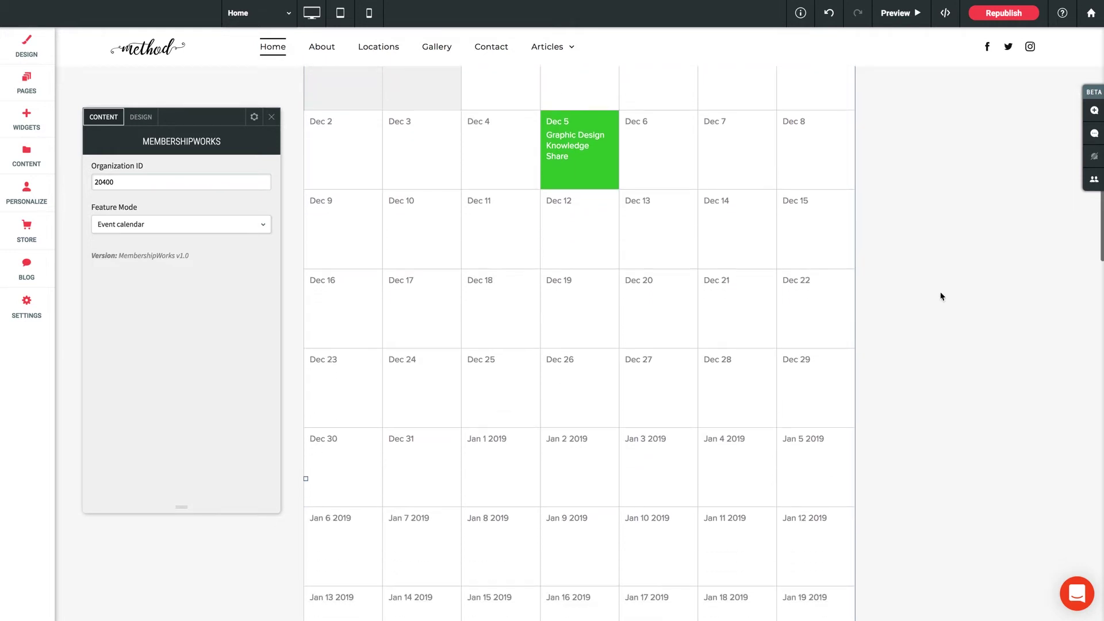
scroll(939, 297, up, 3)
scroll(939, 296, up, 6)
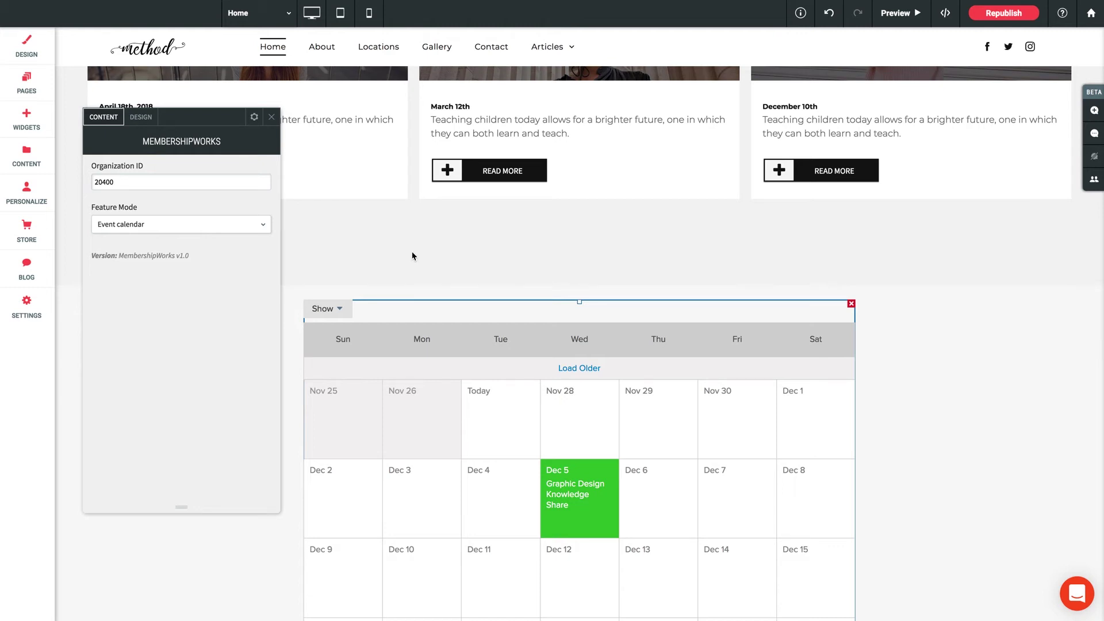
scroll(411, 255, down, 2)
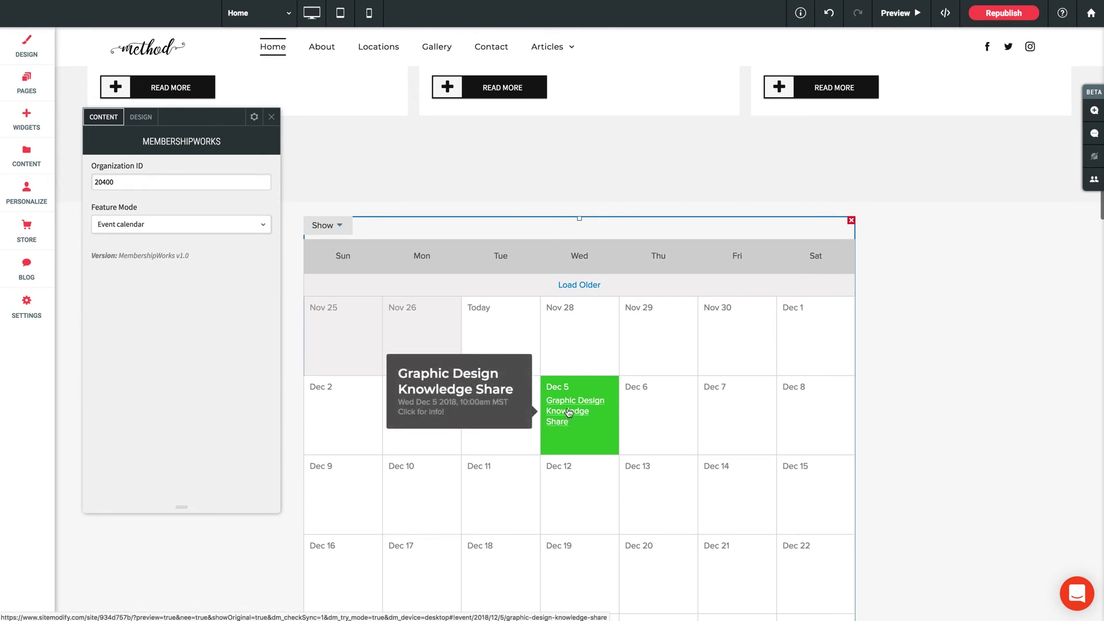